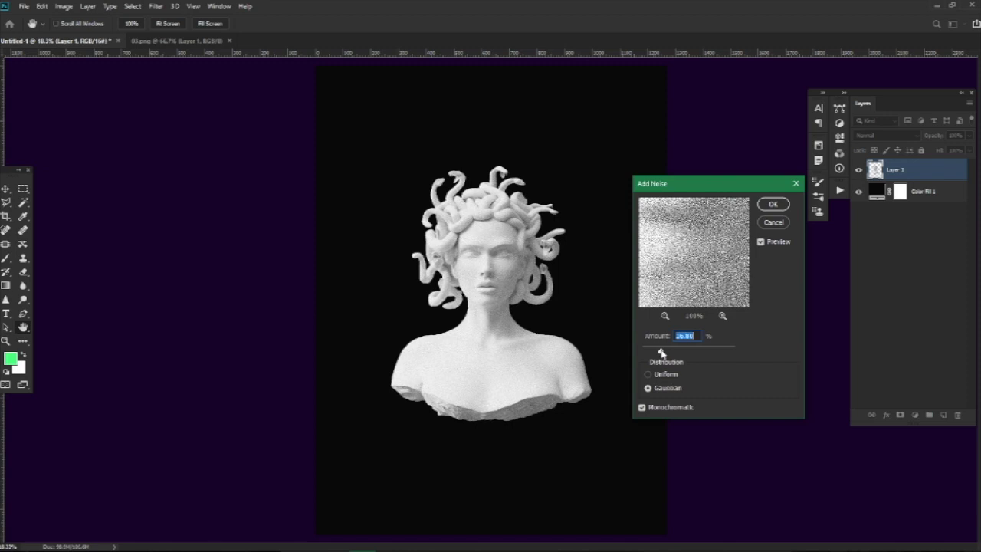
Apply uniform, monochromatic noise to the bust and scale the bust up on the poster.
left_click(651, 375)
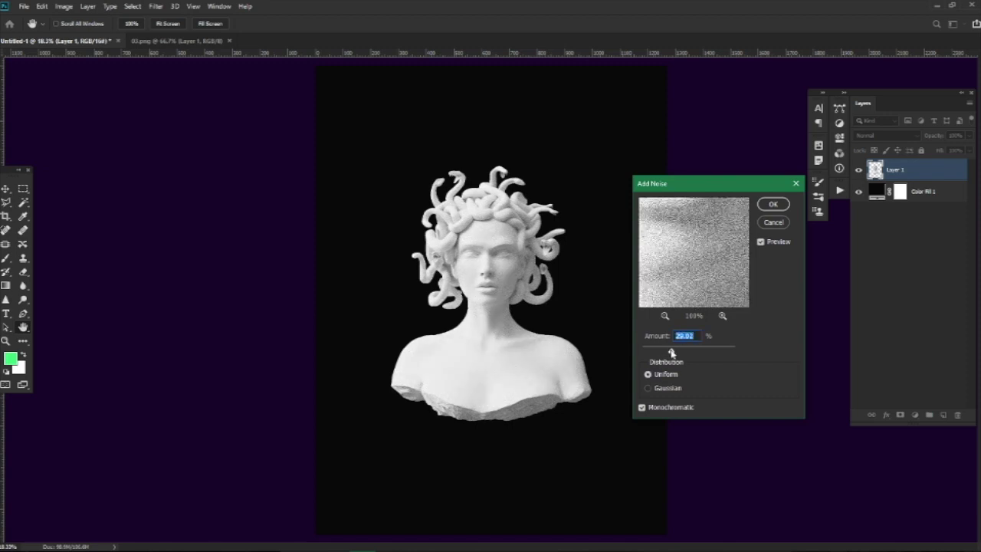
left_click_drag(671, 353, 669, 350)
key("alt+g")
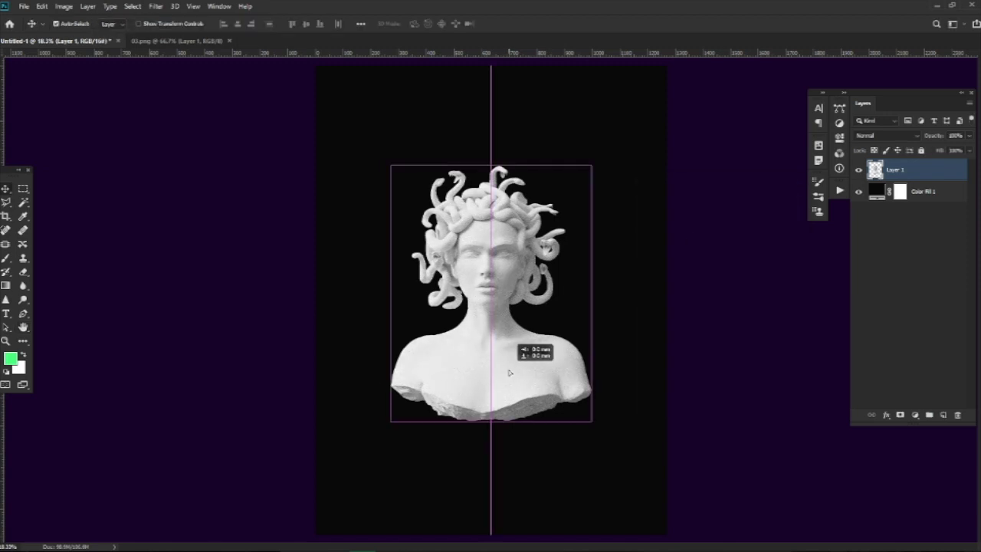
key("ctrl+t")
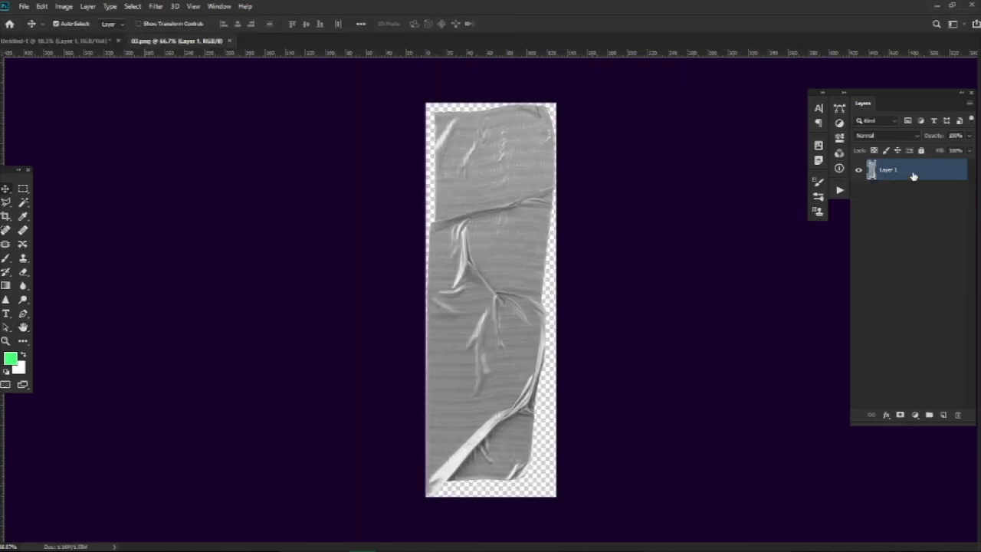
Bring the tape texture from 03.png into the poster, rotate it 90 degrees and scale it down across the bust's eyes.
left_click_drag(913, 177, 488, 322)
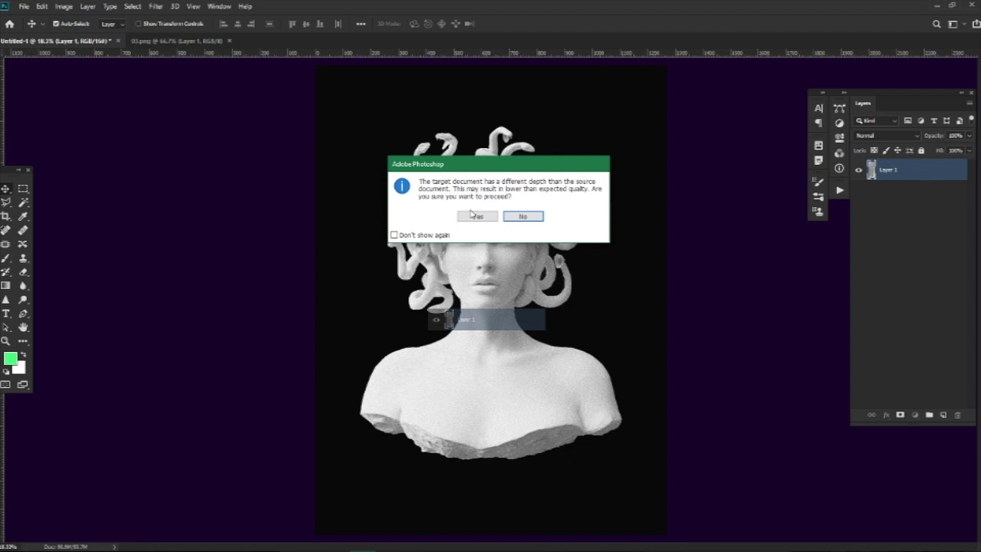
left_click(524, 215)
key("ctrl+t")
right_click(481, 316)
left_click(528, 424)
left_click_drag(544, 341, 530, 254)
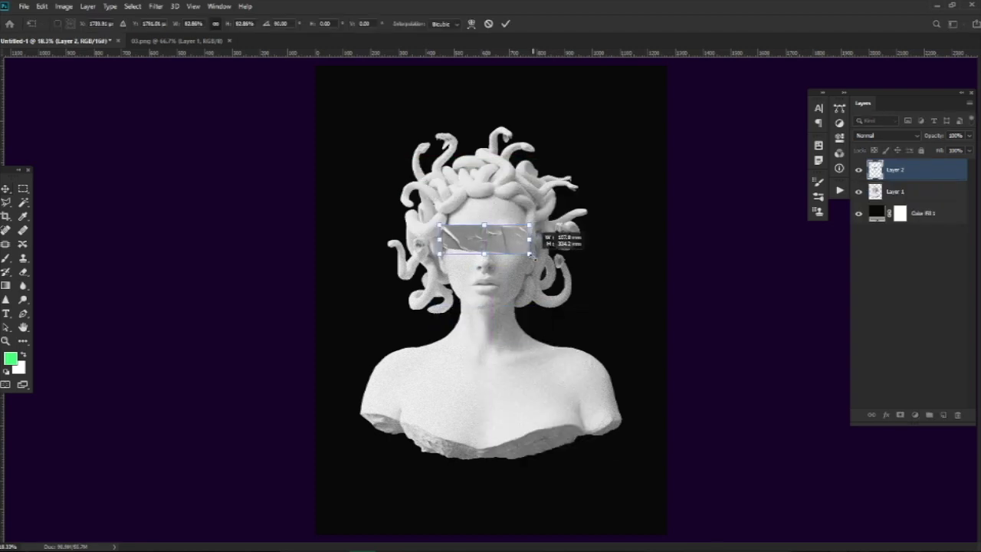
Warp the tape strip so it curves around the bust's face.
right_click(505, 247)
left_click(529, 308)
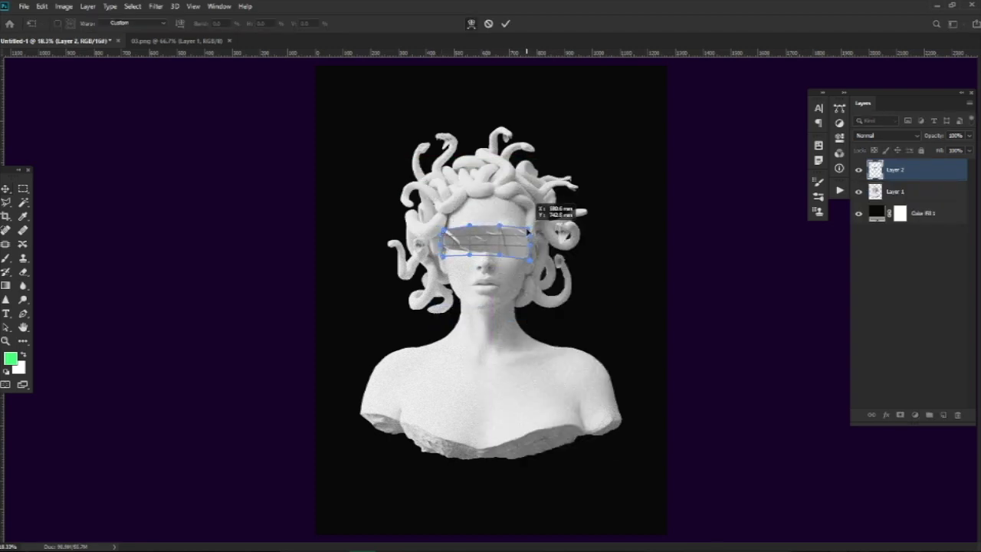
left_click(503, 23)
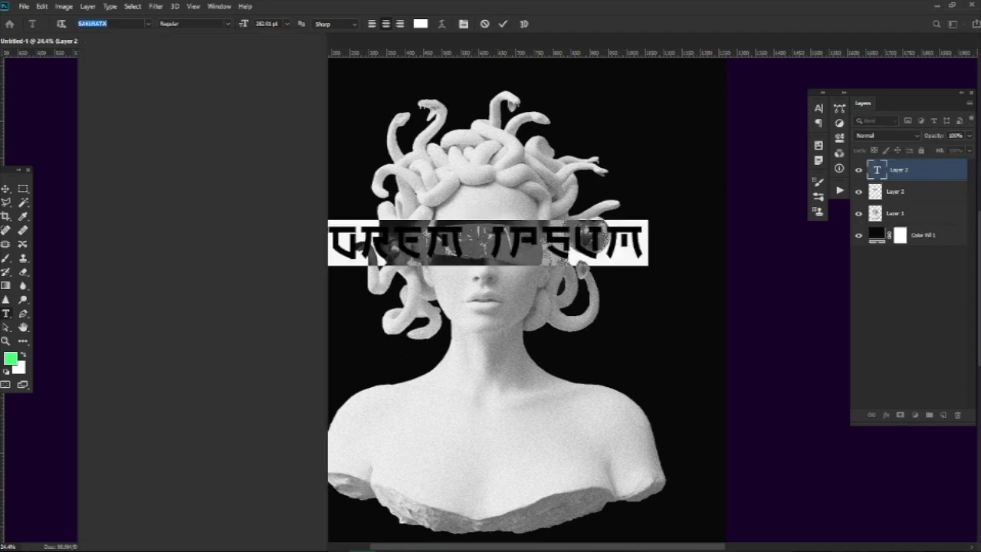
Add the text GLOBAL in Monument Extended Ultrabold and colour it black.
left_click(165, 77)
type("GLOBAL")
key("ctrl+a")
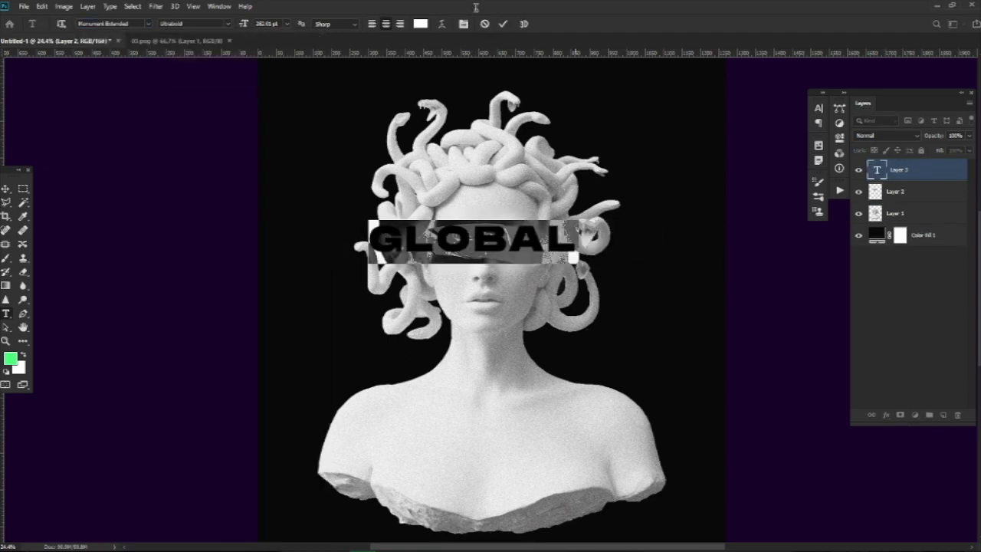
left_click(421, 24)
left_click(646, 465)
left_click(872, 329)
key("ctrl+Return")
Scale the word GLOBAL down and centre it on the tape over the eyes.
key("ctrl+t")
left_click_drag(581, 263, 527, 257)
left_click_drag(504, 246, 506, 246)
key("Return")
Duplicate the GLOBAL text layer twice and keep the original above both copies.
key("ctrl+j")
key("ctrl+j")
mouse_move(920, 171)
left_mouse_down()
mouse_move(918, 216)
mouse_move(921, 167)
left_mouse_up()
Switch off two colour channels in the blending options of the upper GLOBAL copy and shift the copy slightly.
double_click(937, 196)
left_click(775, 359)
left_click(794, 360)
left_click(913, 291)
key("ctrl+t")
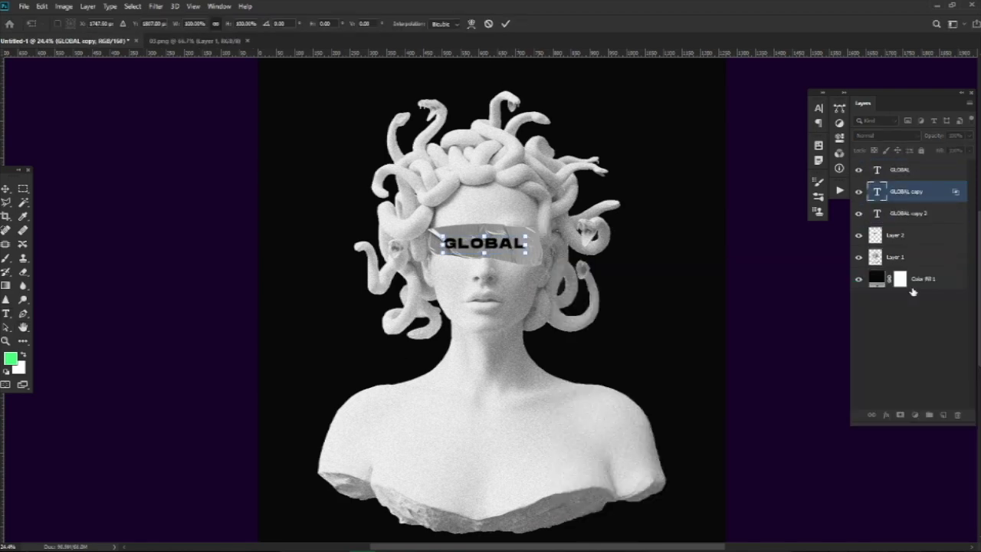
key("Return")
Restrict the blending channels of the lower GLOBAL copy and shift it slightly for a glitch effect.
double_click(937, 213)
left_click(948, 290)
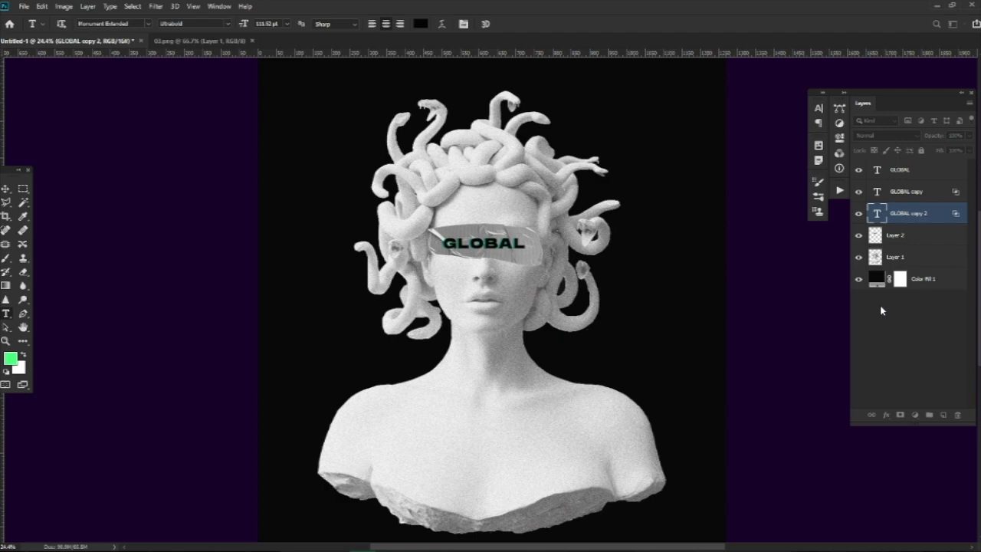
key("ctrl+t")
key("Return")
Rasterize the two GLOBAL copies and put them in a group.
left_click(933, 195, "shift")
left_click(156, 6)
right_click(935, 213)
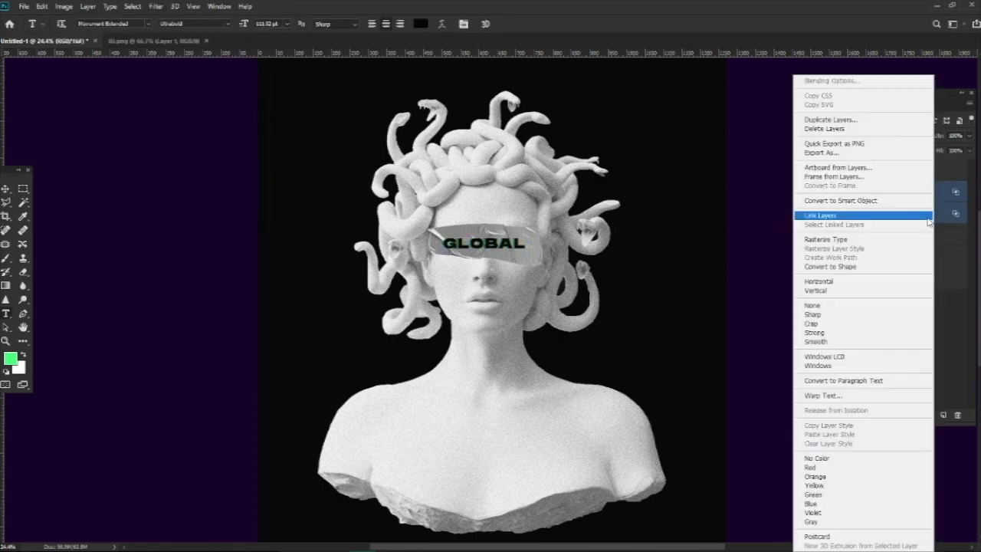
left_click(835, 238)
left_click(155, 6)
key("Escape")
key("ctrl+g")
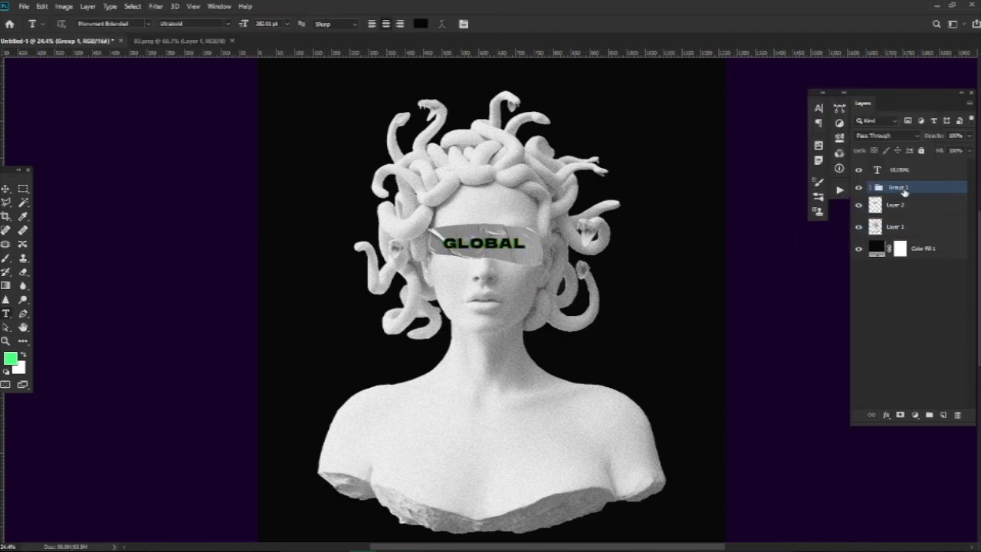
Rasterize the top GLOBAL layer and apply Motion Blur at 0° with a distance of 21 pixels.
key("ctrl+minus")
right_click(928, 170)
left_click(818, 239)
left_click(155, 6)
mouse_move(169, 128)
left_click(311, 186)
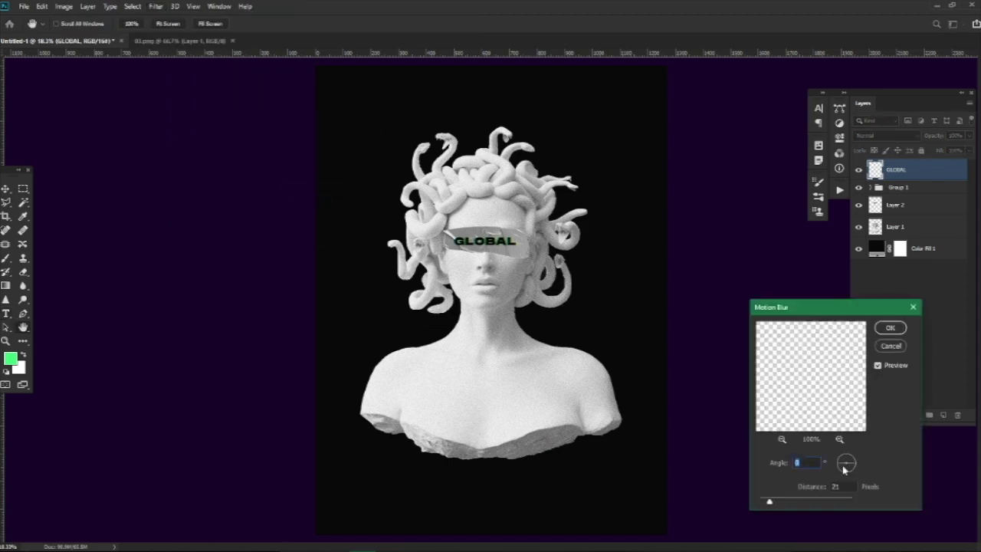
left_click(889, 328)
Add the title text "global mind" in the Paladins font and colour it magenta.
scroll(429, 274, "down", 1)
left_click(398, 227)
left_click(110, 24)
type("paladin")
left_click(192, 57)
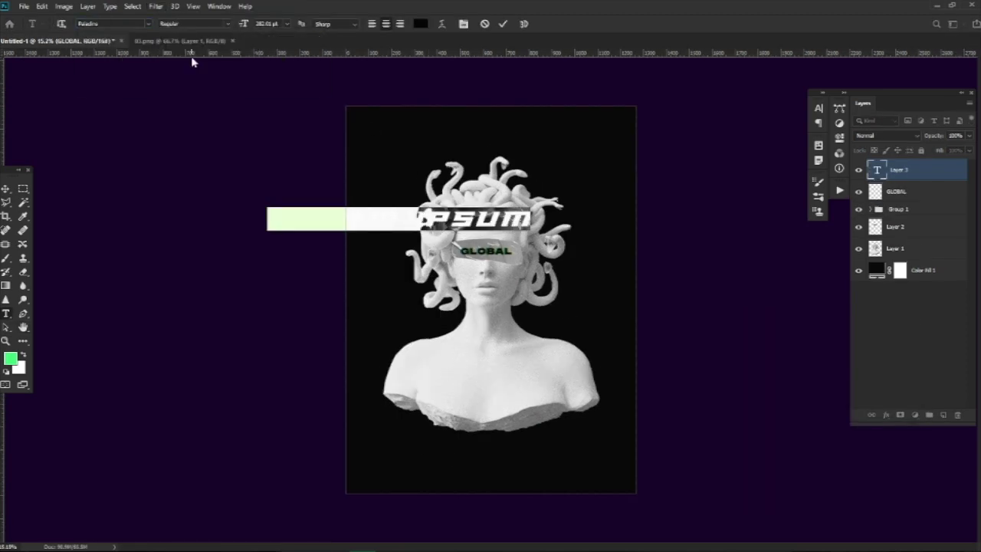
type("WA MIND")
left_click(422, 24)
left_click(757, 344)
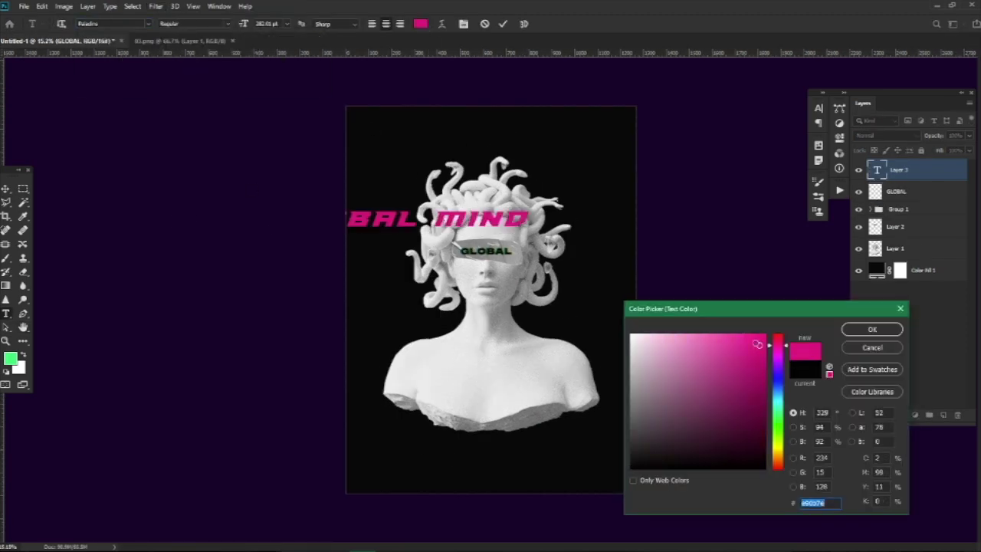
left_click(872, 329)
Scale the magenta title to nearly the poster's width and centre it above the bust.
left_click(5, 189)
key("ctrl+t")
left_click_drag(476, 229, 619, 156)
left_click_drag(502, 147, 504, 145)
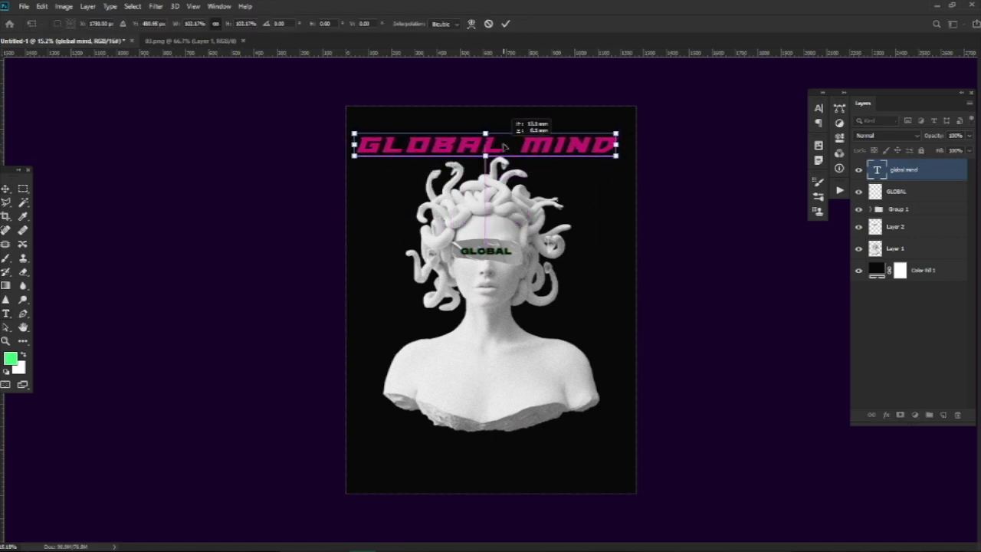
key("Return")
left_click_drag(574, 142, 577, 141)
Duplicate the magenta title beneath the original, move the copy slightly upward and reduce its fill to 0%.
key("ctrl+j")
left_click_drag(956, 178, 956, 200)
key("ctrl+t")
left_click_drag(537, 141, 537, 133)
key("Return")
left_click(970, 150)
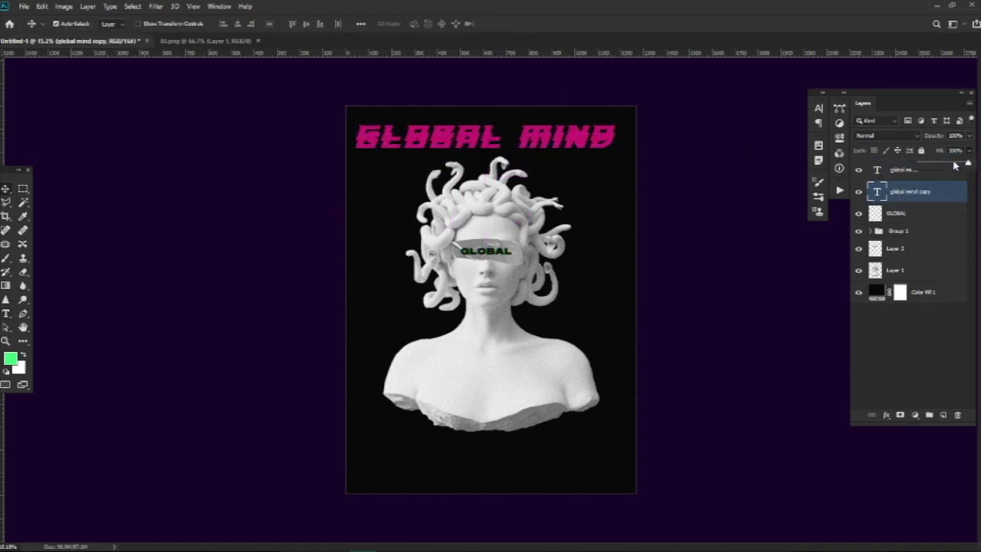
left_click_drag(954, 164, 910, 164)
Give the title copy a thin white stroke and move its layer above the magenta title.
double_click(942, 195)
left_click(584, 359)
left_click(729, 384)
left_click(632, 334)
left_click(871, 329)
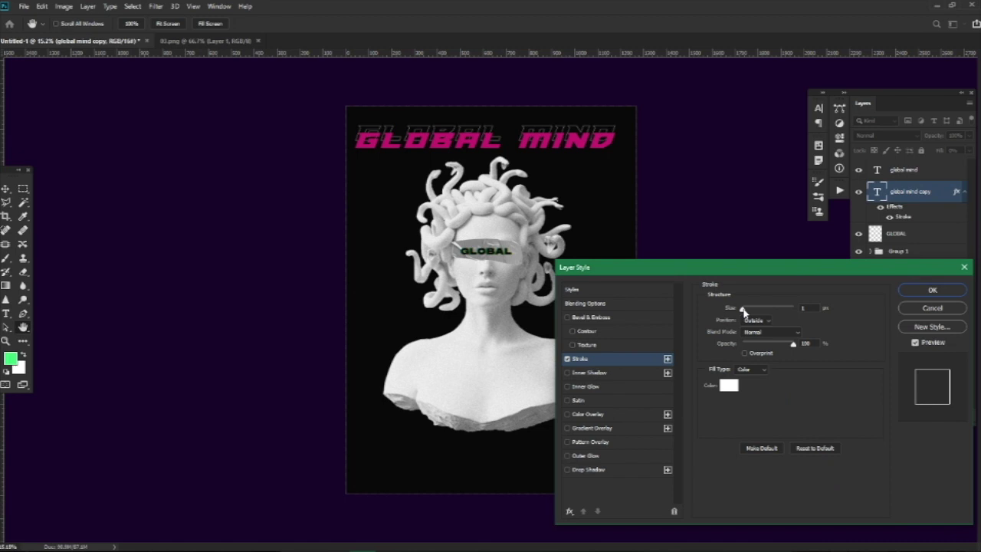
left_click_drag(742, 310, 744, 310)
left_click(929, 291)
left_click_drag(923, 194, 923, 163)
Add the text GLOBAL MIND in the SAKURATA font near the poster's lower edge.
scroll(546, 188, "up", 2)
key("t")
left_click(384, 496)
left_click(136, 25)
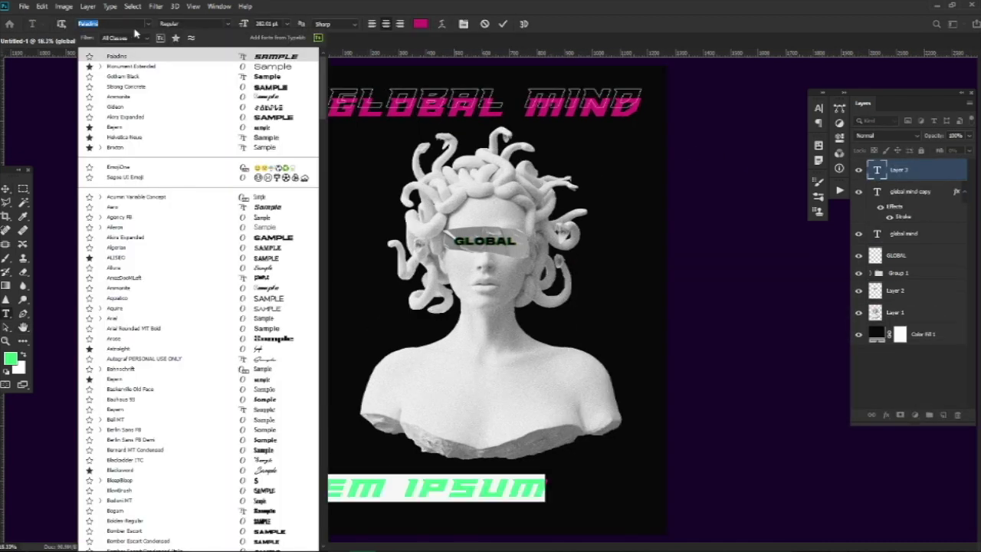
type("saku")
left_click(163, 53)
key("ctrl+a")
type("GLOBAL MIND")
left_click(503, 24)
Change the lower GLOBAL MIND text colour to white.
double_click(877, 171)
left_click(421, 24)
left_click(632, 334)
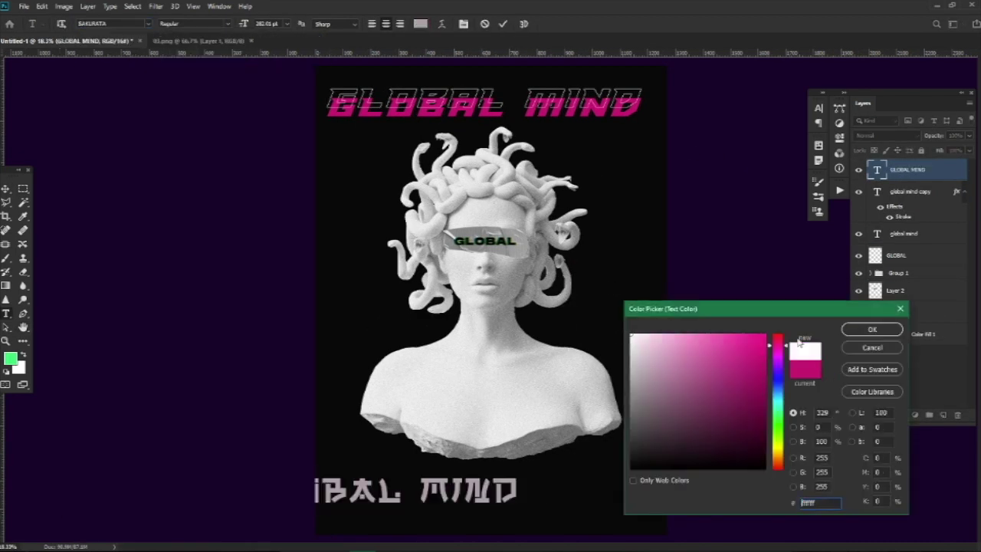
left_click(871, 329)
left_click(502, 24)
Rotate the white GLOBAL MIND text to vertical and place it along the poster's lower-left edge.
key("ctrl+t")
left_click_drag(534, 469, 339, 404)
left_click_drag(339, 251, 338, 281)
left_click_drag(341, 328, 338, 358)
left_click(504, 24)
Switch the magenta title to a wider lettering style, then scale and centre it within the poster's width.
double_click(877, 233)
left_click(136, 24)
left_click(502, 23)
key("ctrl+t")
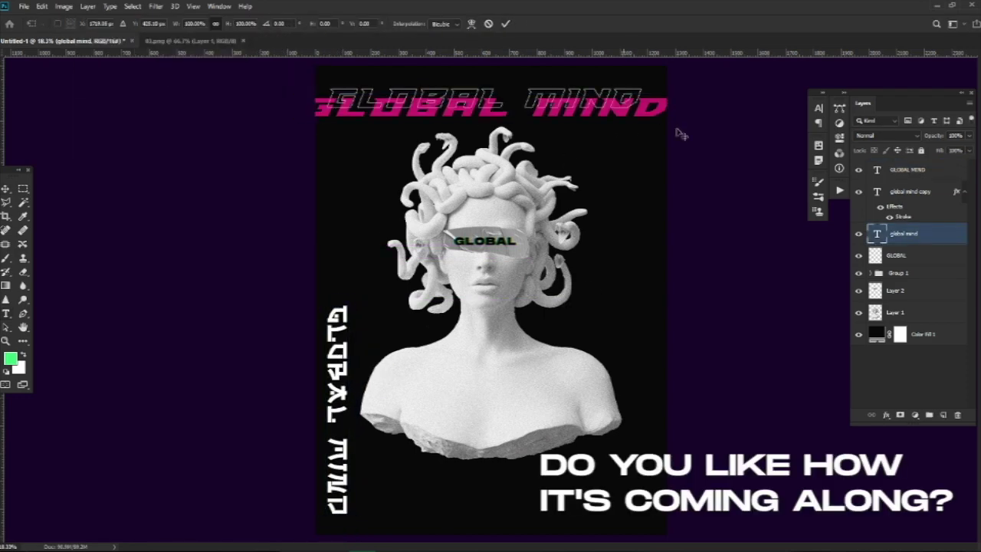
left_click_drag(679, 121, 642, 115)
left_click_drag(594, 106, 607, 112)
left_click(506, 23)
Delete the outlined copy of the magenta title.
left_click(928, 185)
key("Delete")
Duplicate the vertical GLOBAL MIND text, set the copy's fill to 0% and add a 3 px white outside stroke.
left_click(920, 170)
key("ctrl+j")
left_click(969, 151)
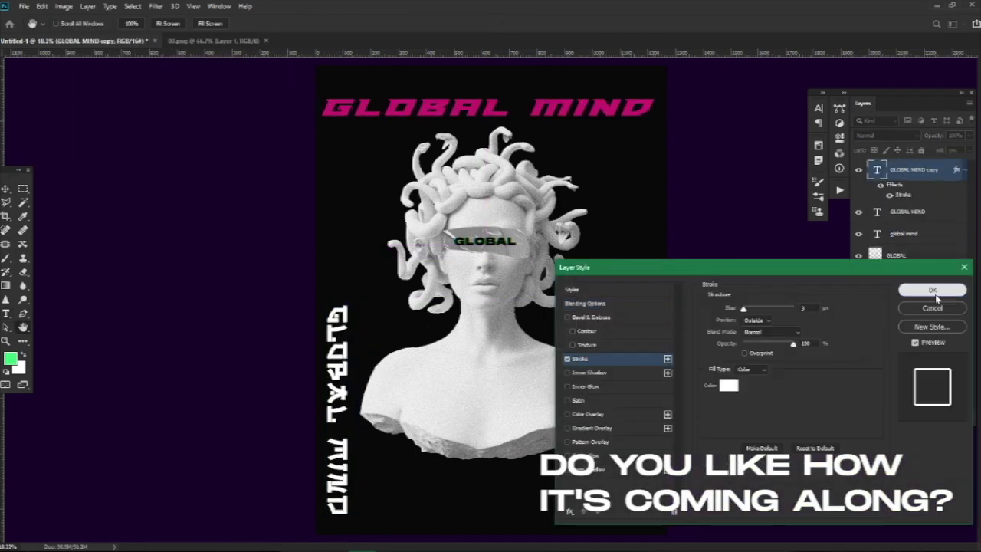
left_click(930, 287)
left_click(930, 236)
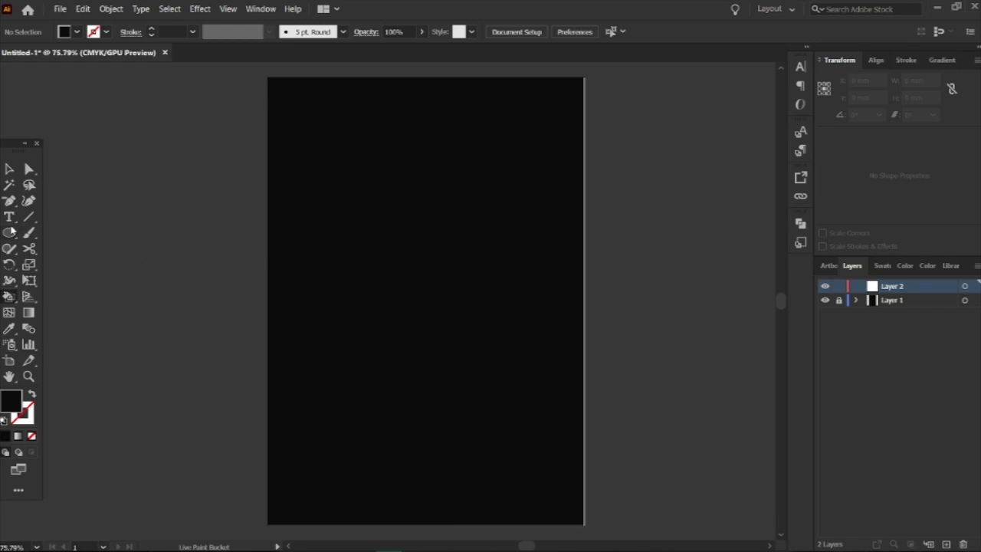
In Illustrator, draw a circle about 153 mm in diameter with no fill and a white stroke.
mouse_move(338, 195)
left_mouse_down()
mouse_move(545, 427)
mouse_move(571, 427)
left_mouse_up()
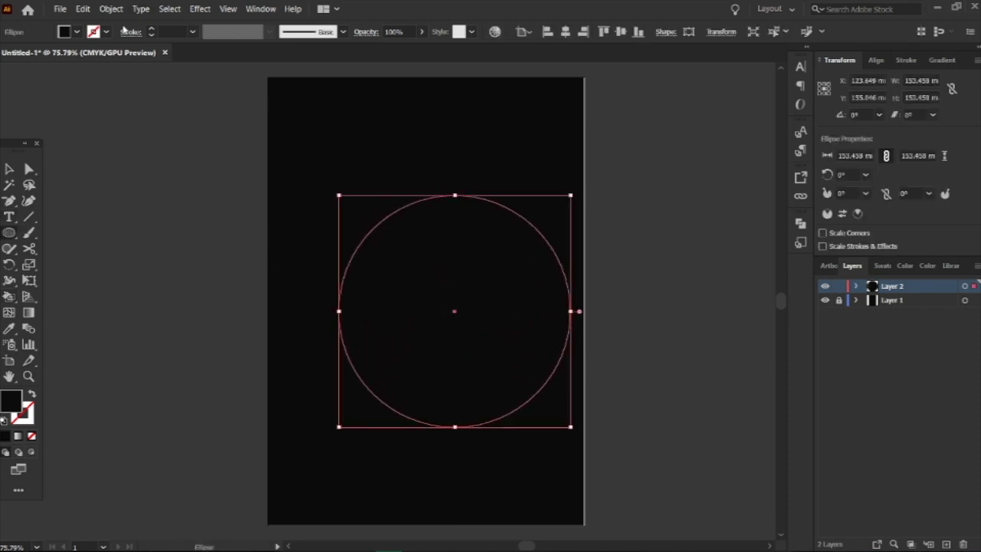
left_click(77, 32)
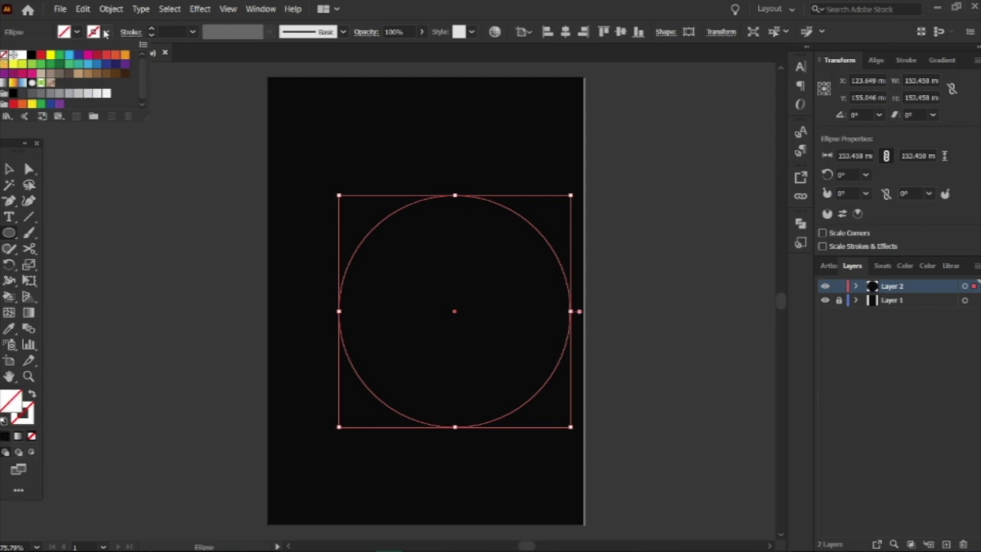
left_click(106, 33)
left_click(106, 33)
left_click(23, 56)
Set the circle's stroke weight to 3 pt and centre it horizontally and vertically on the artboard.
left_click(151, 30)
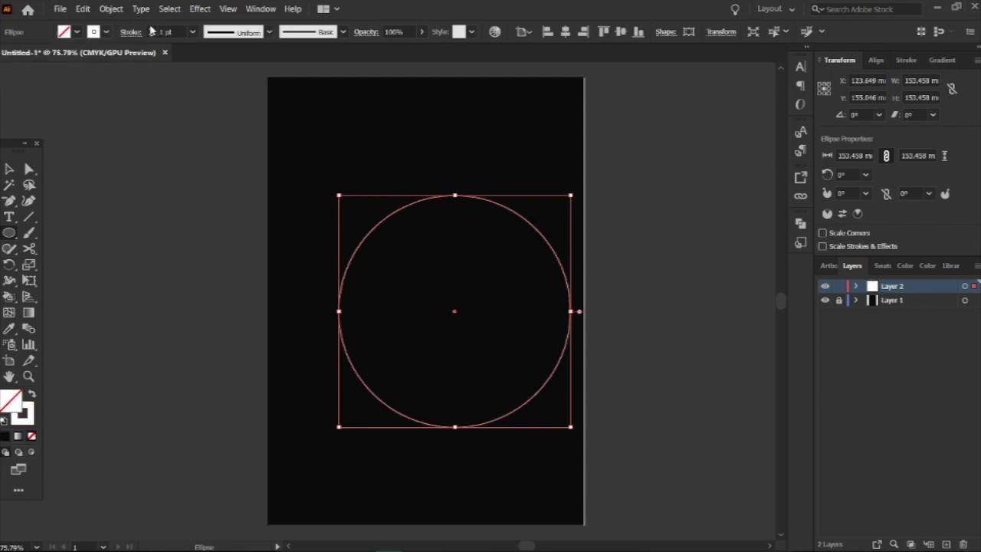
left_click(151, 29)
left_click(151, 29)
left_click(564, 31)
left_click(621, 31)
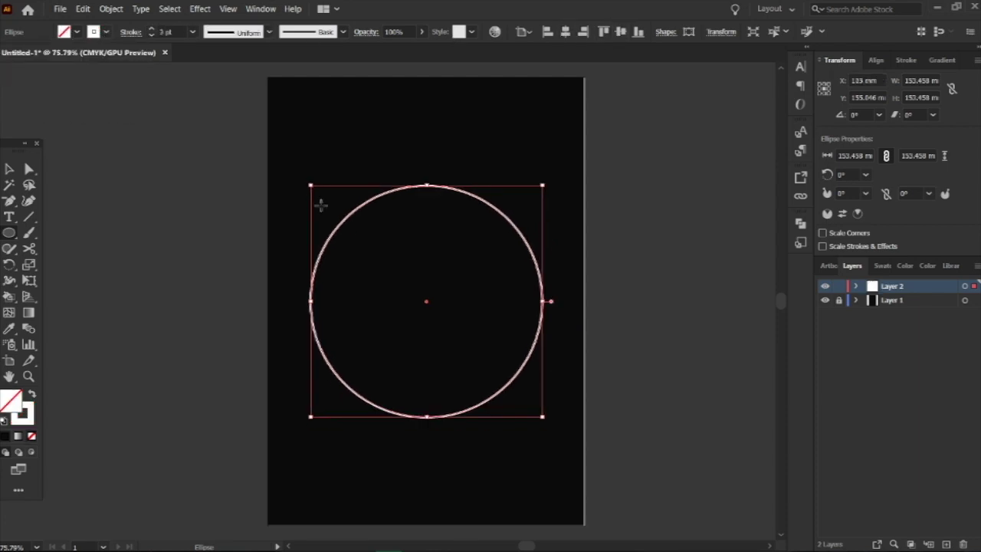
Cut the circle at its top and bottom anchor points with Scissors and delete the left half.
left_click(30, 249)
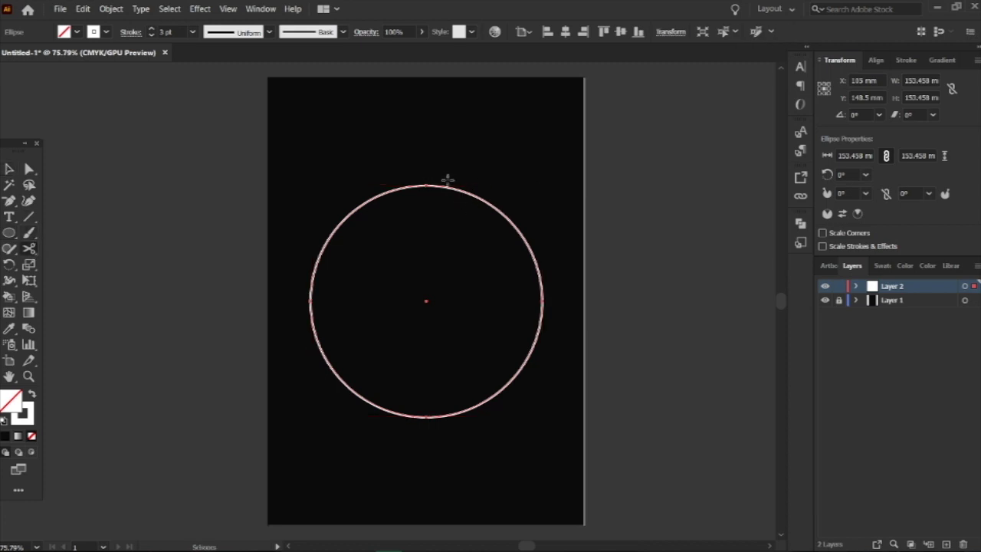
left_click(428, 184)
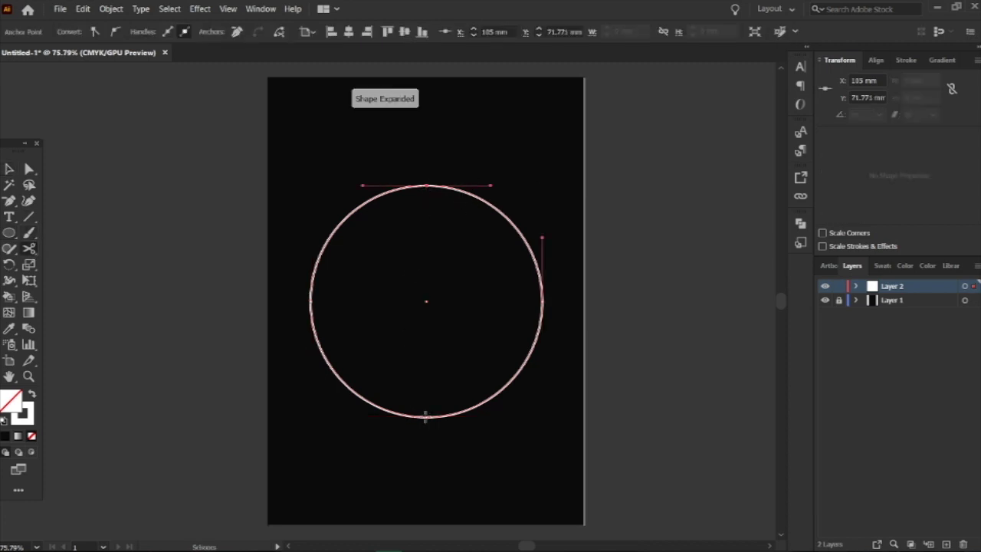
left_click(426, 417)
key("Delete")
key("Delete")
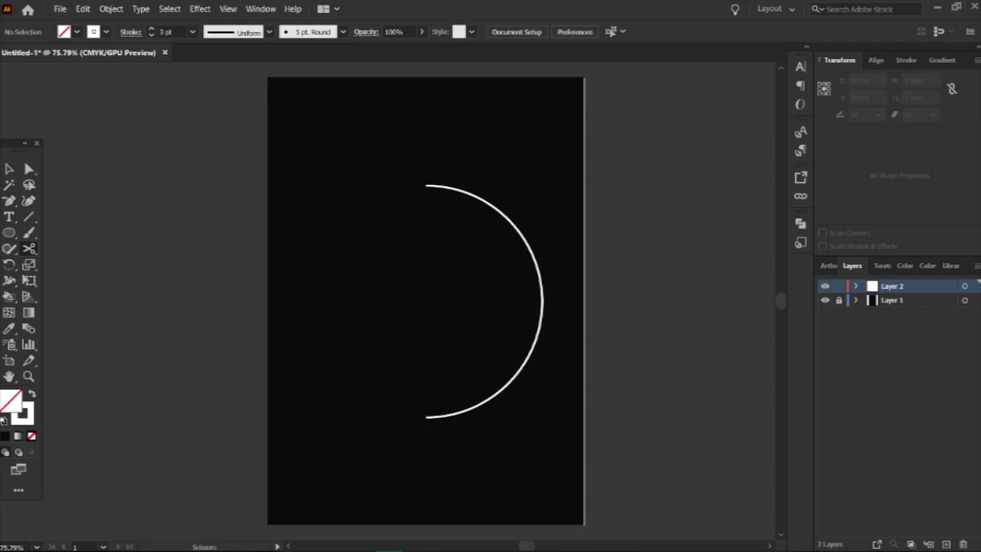
Revolve the half-circle 360° from its left edge with 3D Revolve, using the Wireframe surface in the Off-Axis Front position.
left_click(511, 228)
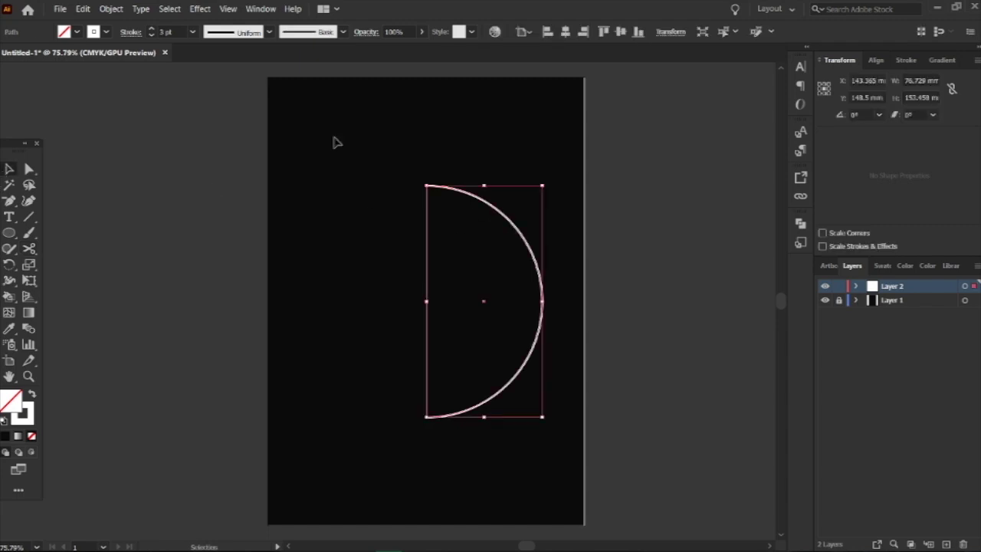
left_click(198, 10)
mouse_move(220, 69)
left_click(336, 87)
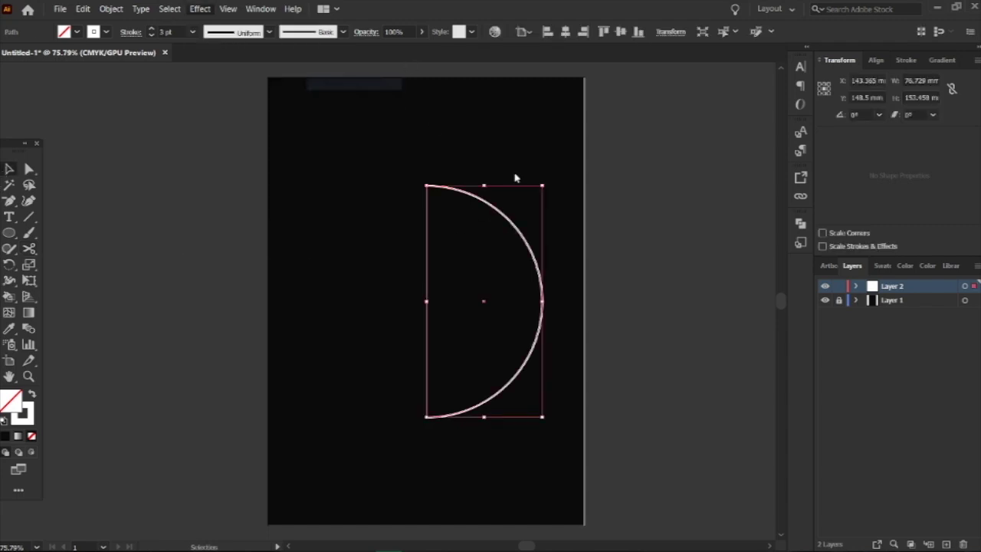
left_click(686, 440)
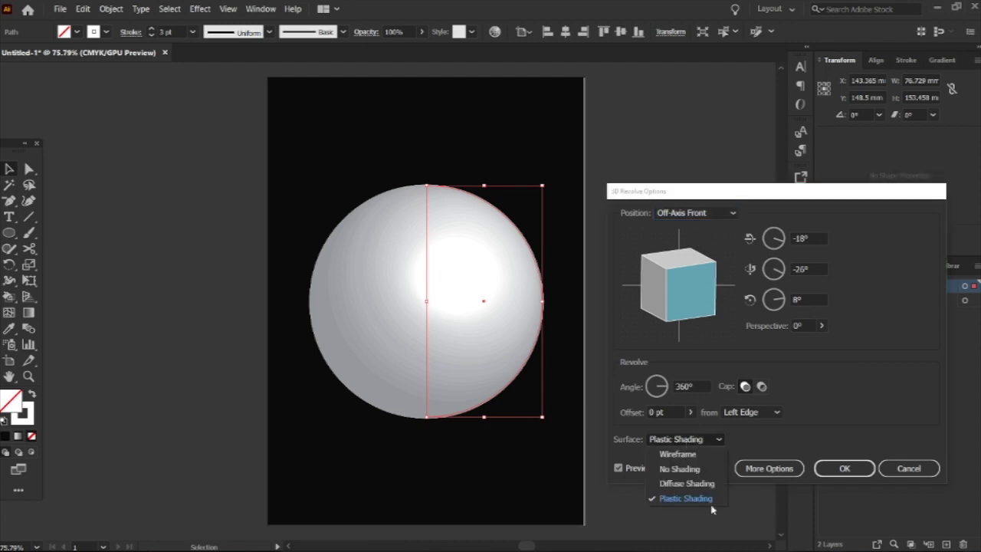
left_click(678, 453)
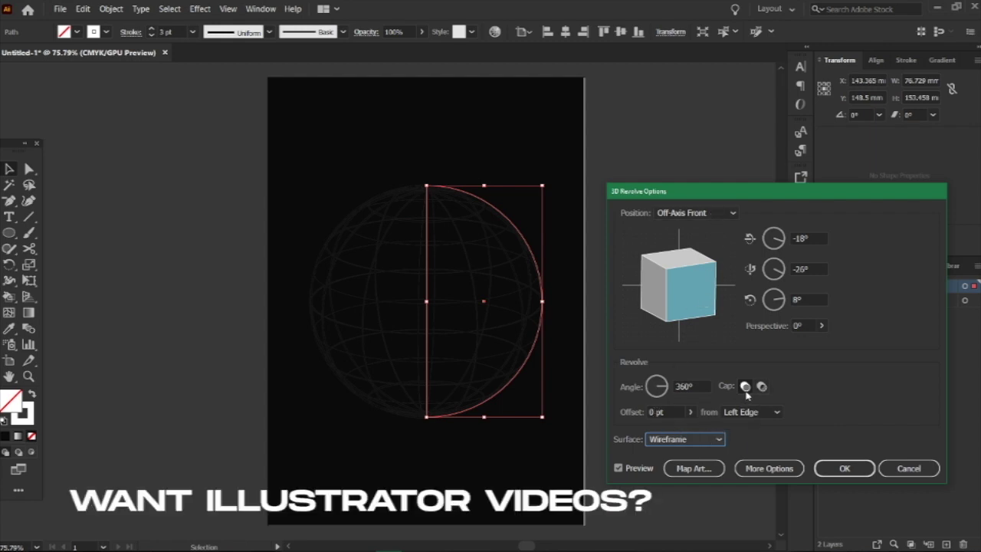
left_click_drag(655, 412, 645, 412)
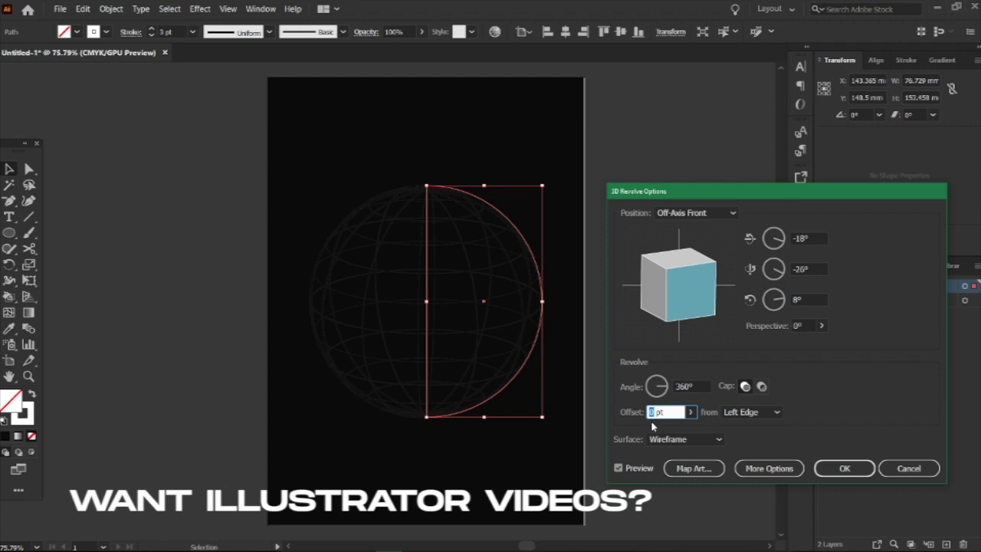
key("Return")
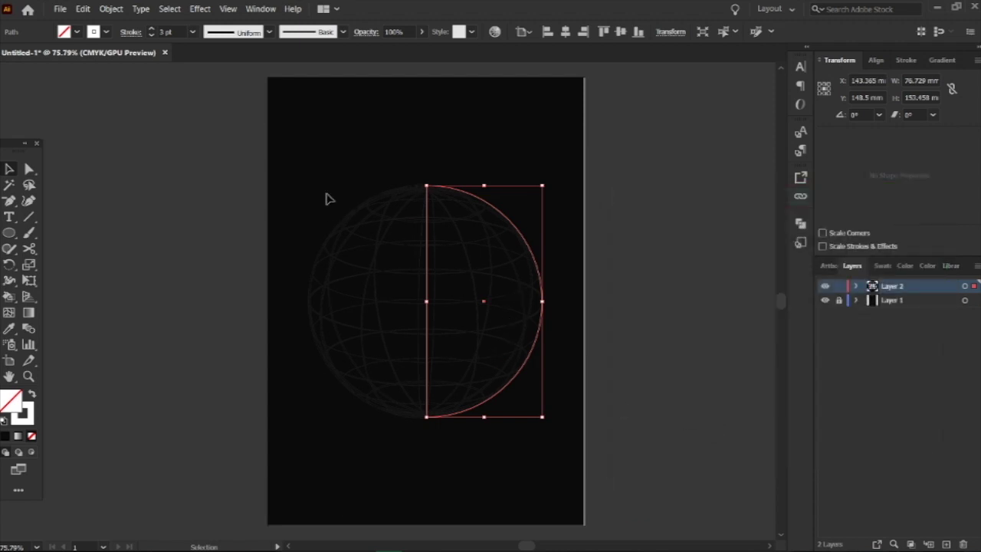
Select the whole wireframe globe, copy it and switch to the Photoshop poster.
left_click(323, 190)
left_click_drag(323, 190, 535, 413)
left_click(296, 211)
left_click_drag(292, 177, 536, 436)
key("ctrl+c")
mouse_move(399, 539)
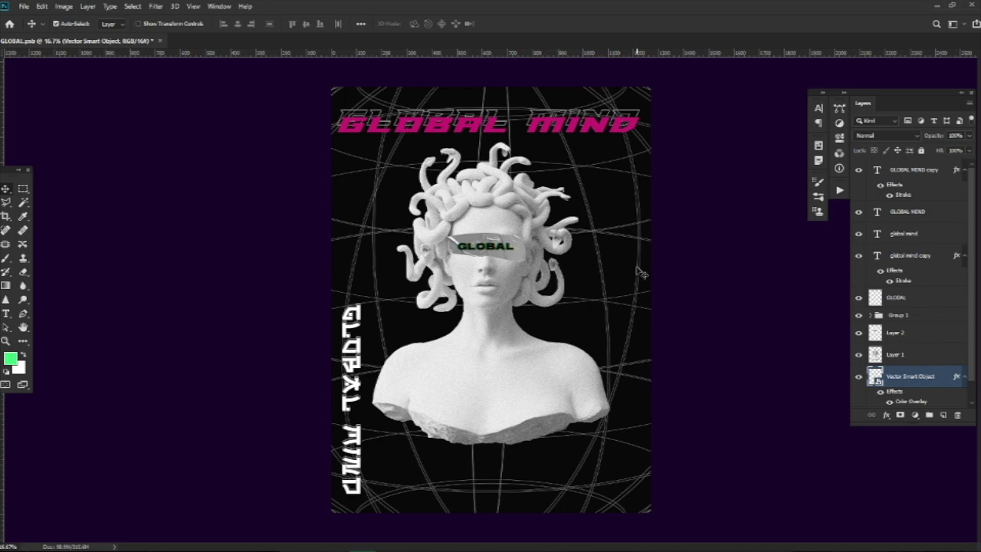
Adjust the Medusa bust's Brightness/Contrast to brightness -43 and contrast 19.
left_click(495, 362)
left_click(65, 6)
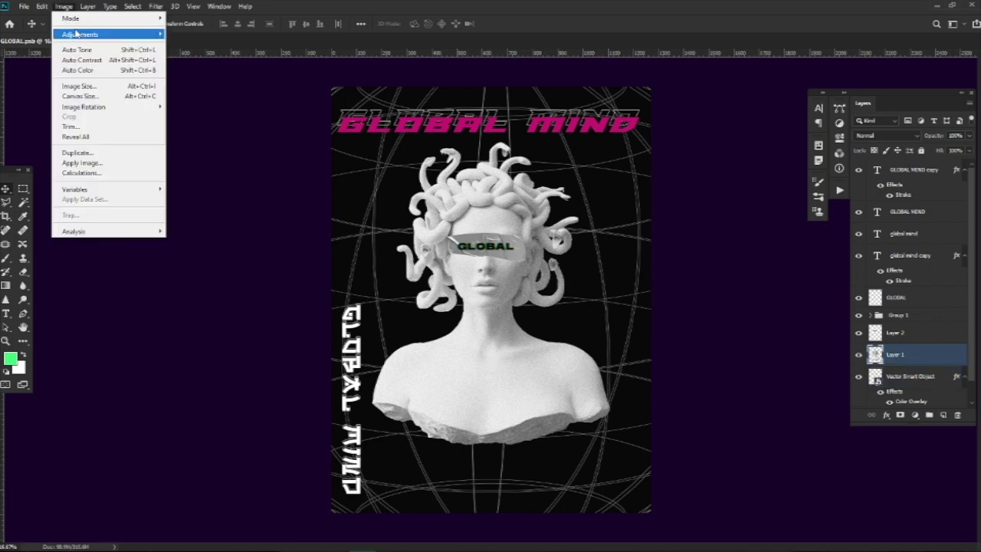
mouse_move(77, 36)
left_click(201, 34)
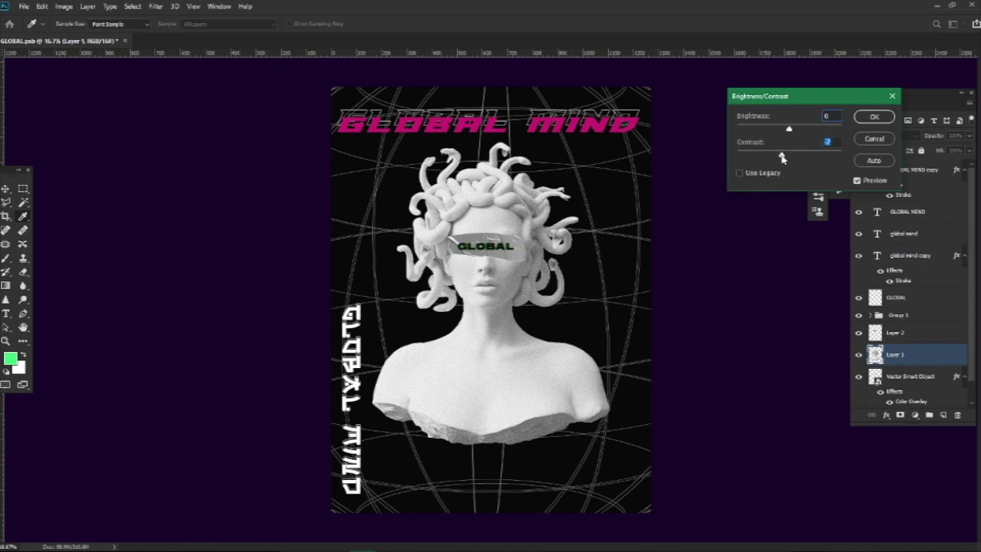
left_click_drag(781, 157, 774, 131)
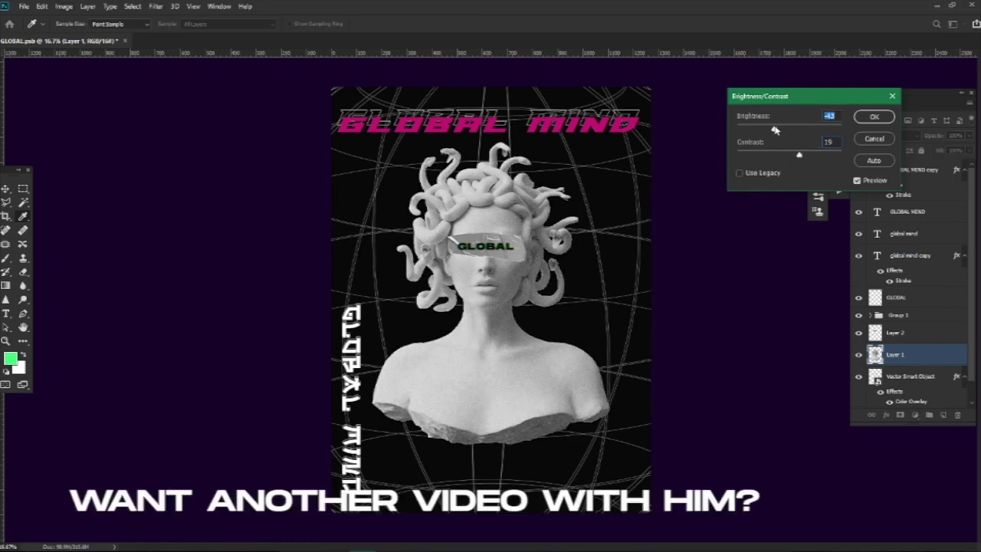
left_click(873, 117)
Apply an Exposure adjustment to the bust layer with exposure -0.03 and offset -0.0059.
left_click(64, 6)
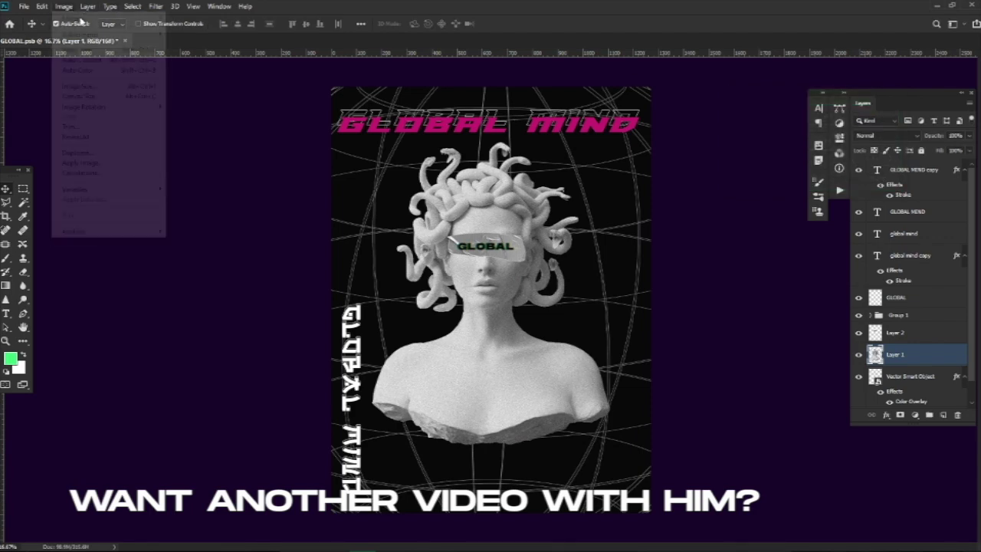
mouse_move(84, 33)
left_click(197, 65)
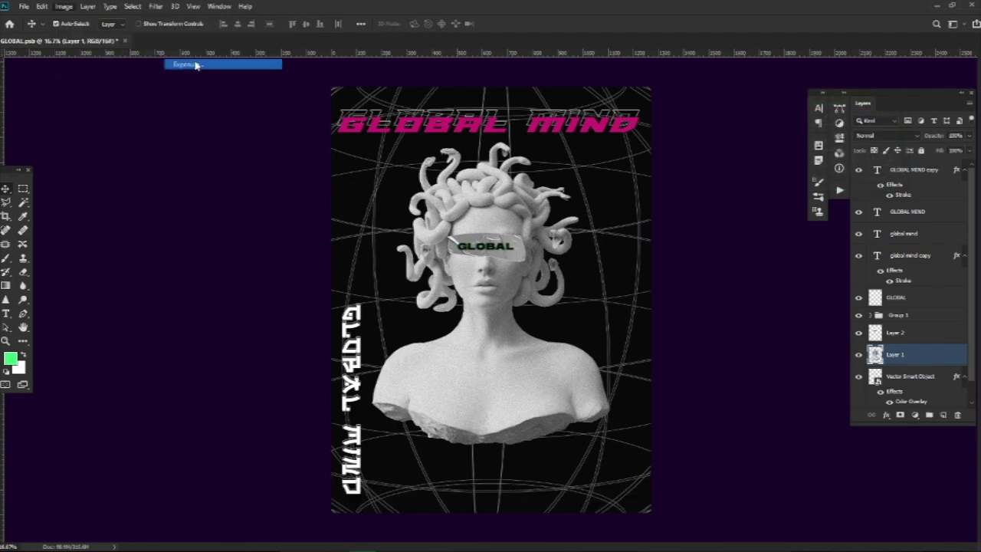
left_click_drag(696, 269, 697, 270)
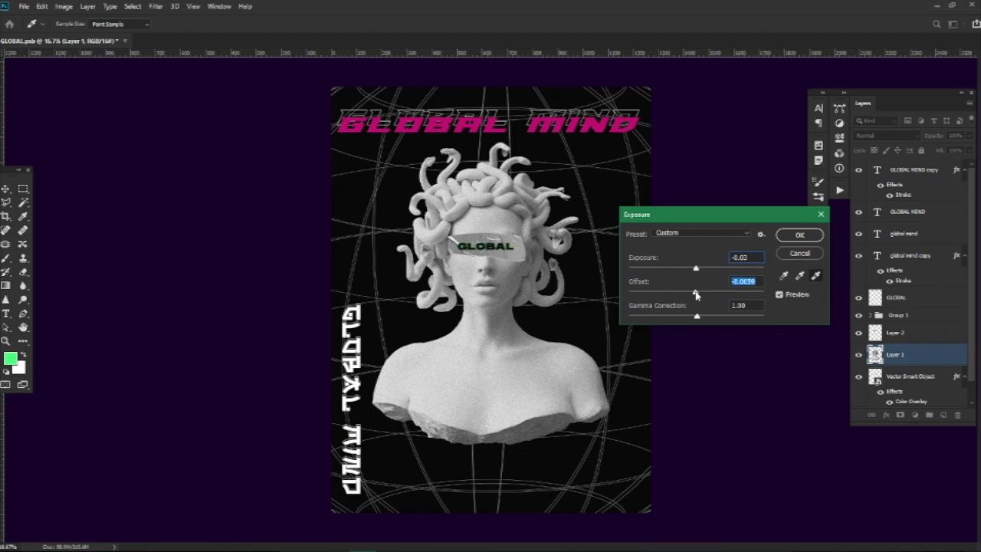
left_click(800, 235)
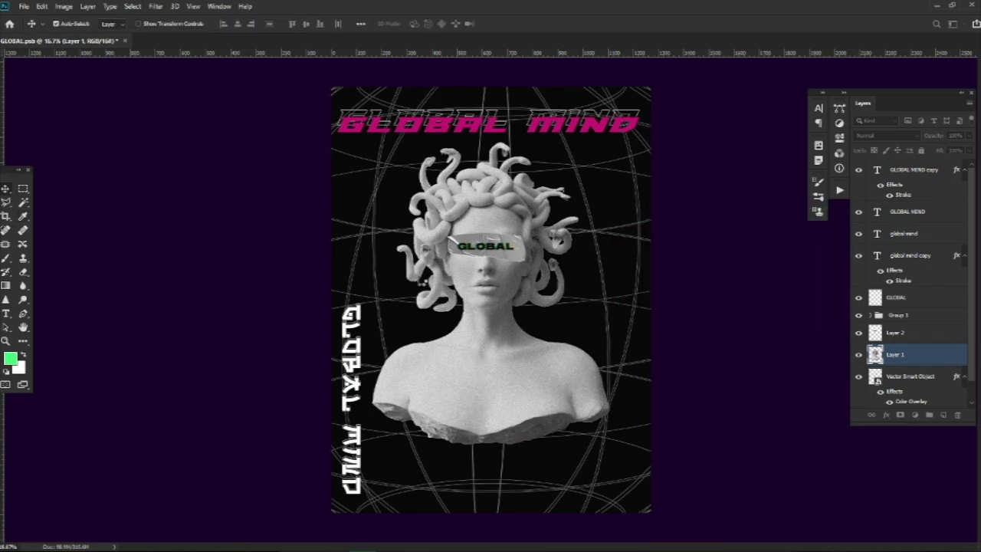
left_click(896, 332)
left_click(885, 135)
left_click(903, 297)
left_click(906, 299)
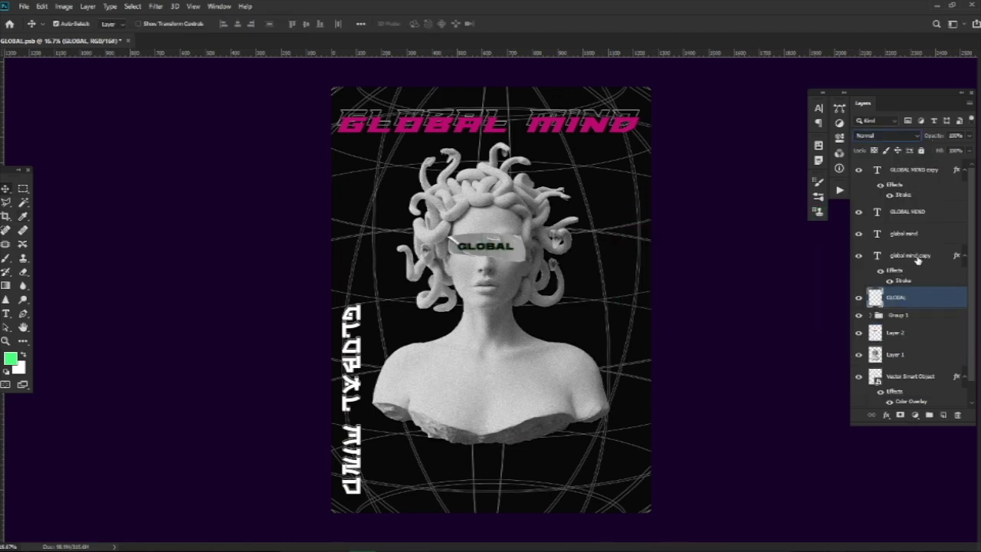
left_click(917, 257)
left_click(921, 300)
left_click(885, 135)
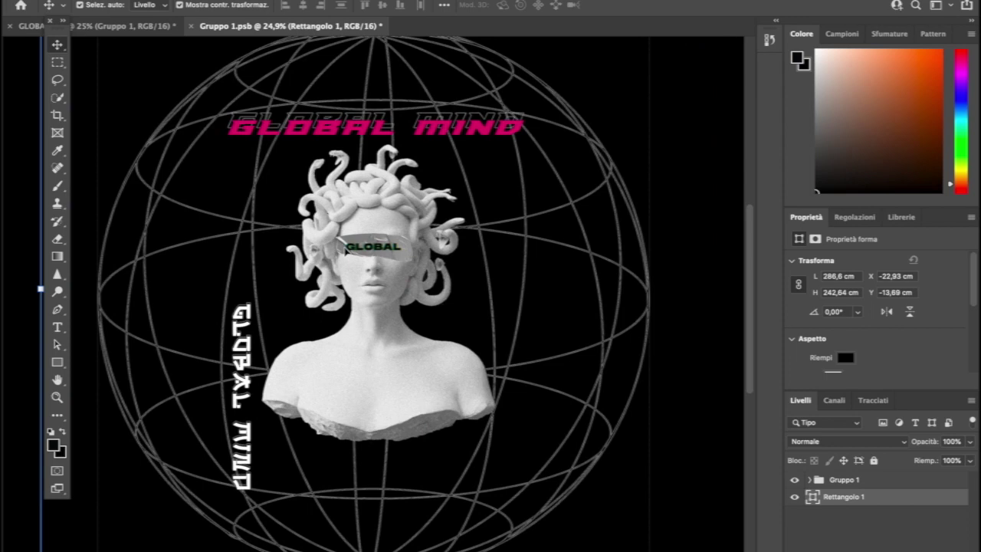
Try to change the font of the outlined copy of the vertical GLOBAL MIND text.
left_click(213, 395)
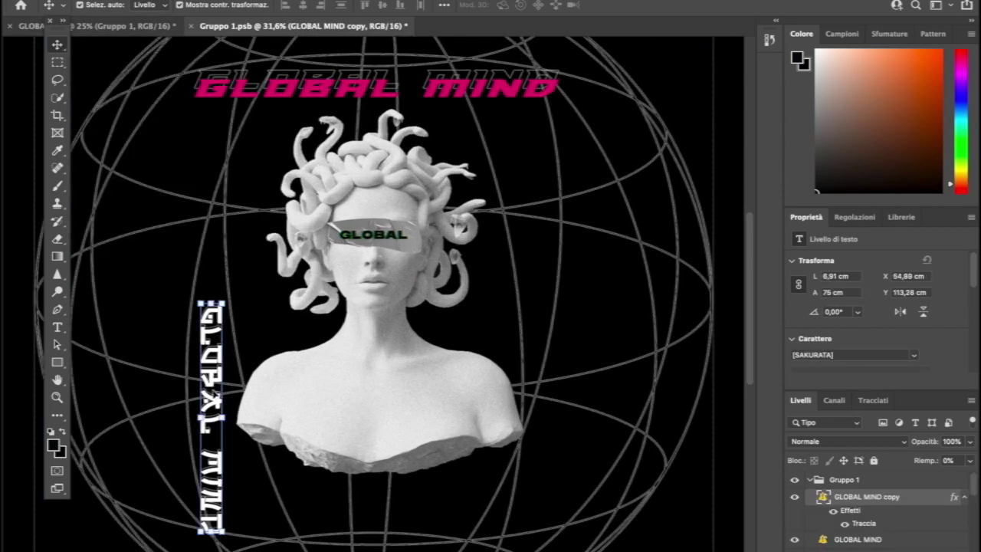
double_click(823, 499)
key("Return")
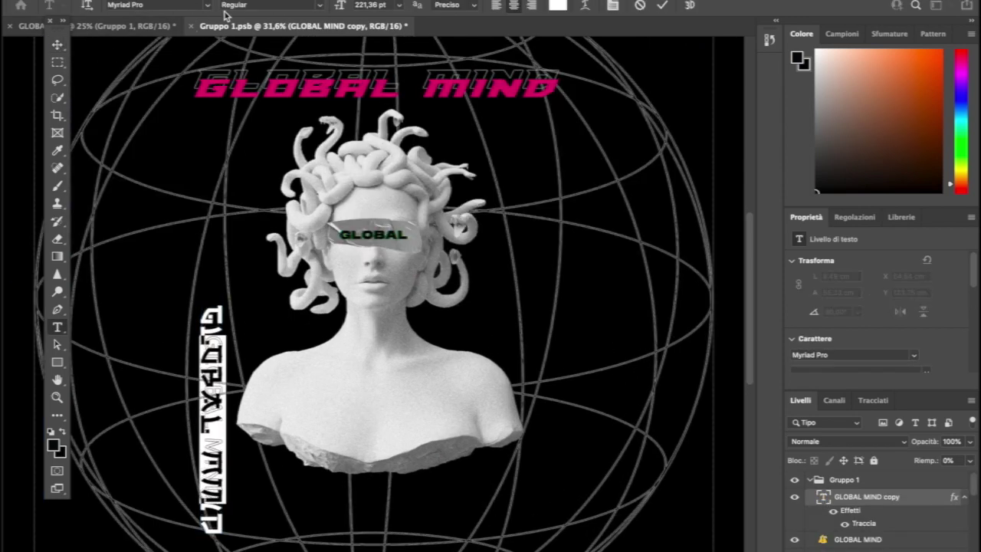
left_click(210, 5)
left_click(254, 48)
left_click(58, 44)
Delete the outlined copy of the vertical GLOBAL MIND text.
left_click(215, 302)
left_click_drag(215, 307, 216, 184)
left_click(230, 223)
left_click(214, 222)
key("Delete")
Change the vertical text to GLOBAL MIND STUDIOS in Monument Extended, then scale it down and position it beside the bust.
double_click(213, 314)
key("Return")
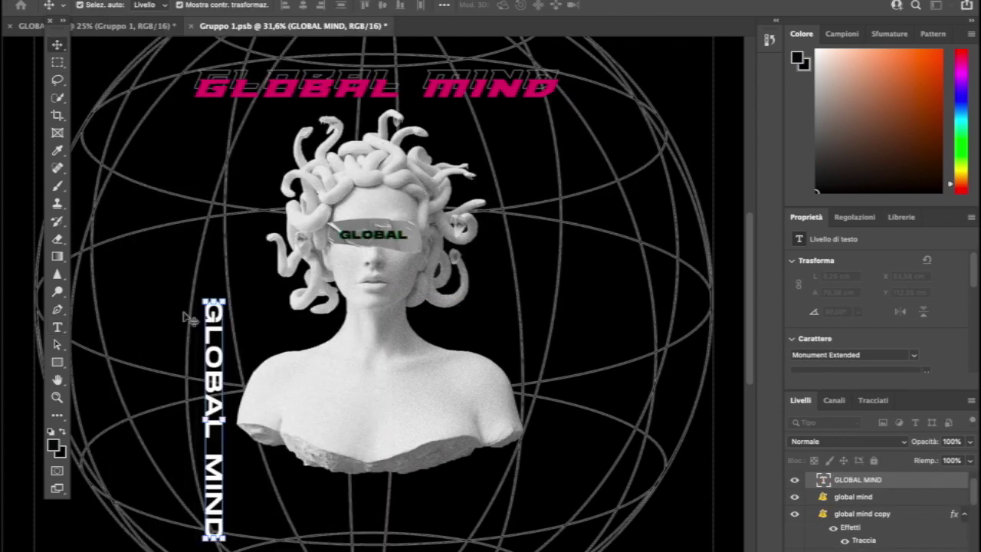
left_click_drag(214, 314, 215, 231)
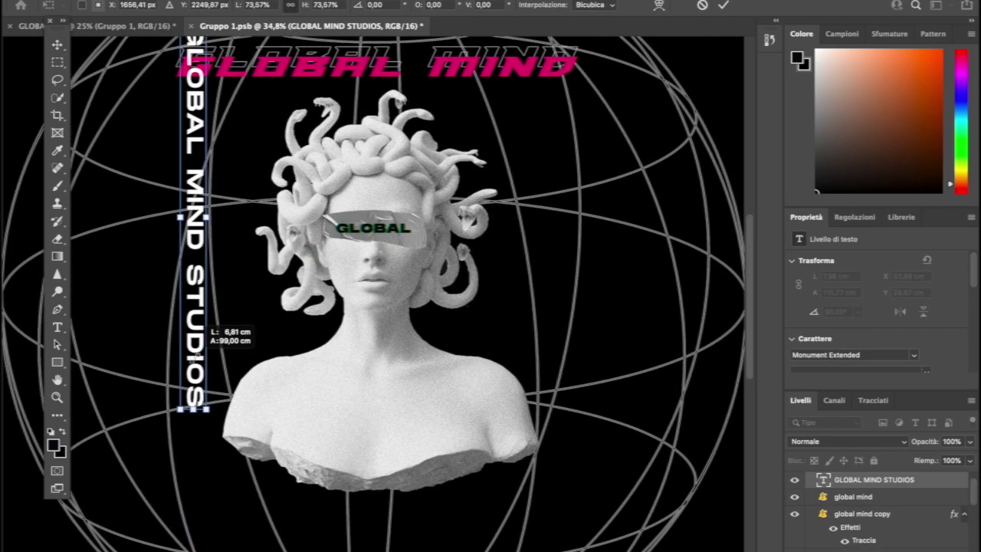
left_click_drag(197, 409, 196, 337)
left_click_drag(198, 197, 198, 289)
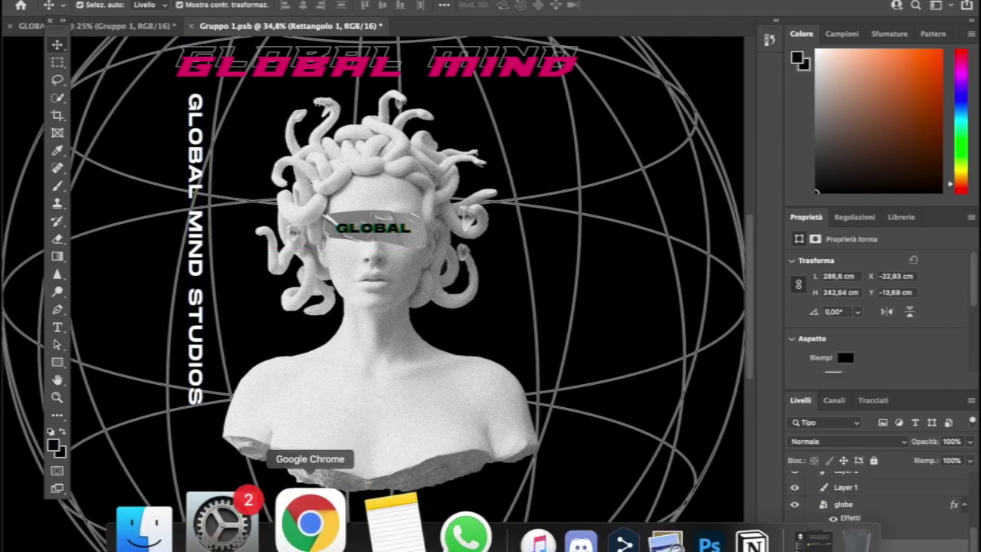
Switch to Chrome and search Google for "global mind in japanese".
left_click(310, 521)
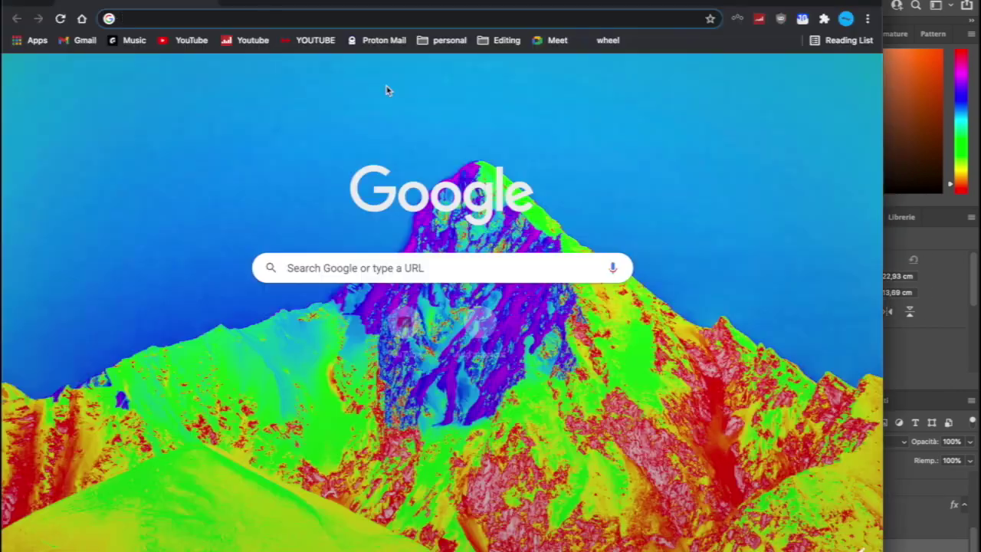
type("global mind in japanese")
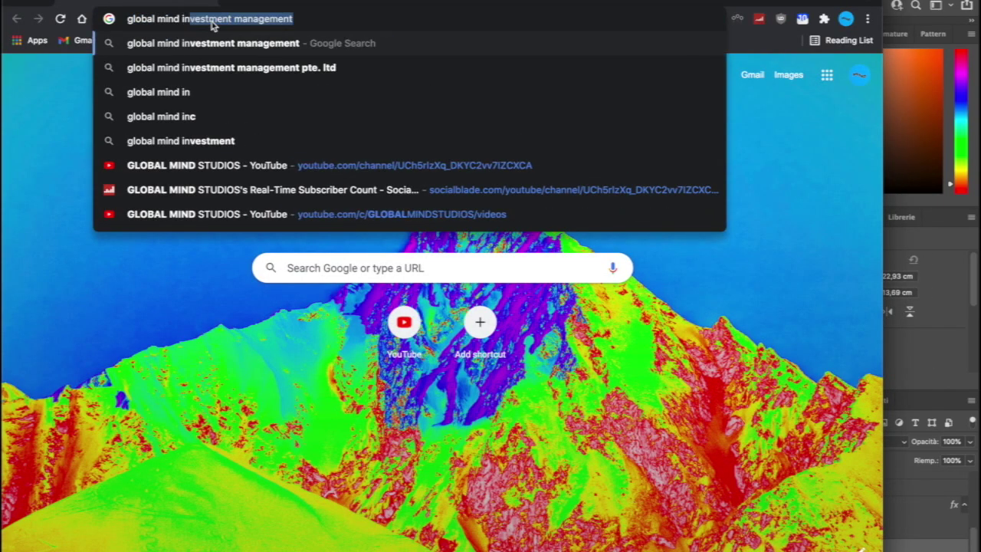
key("Return")
double_click(427, 232)
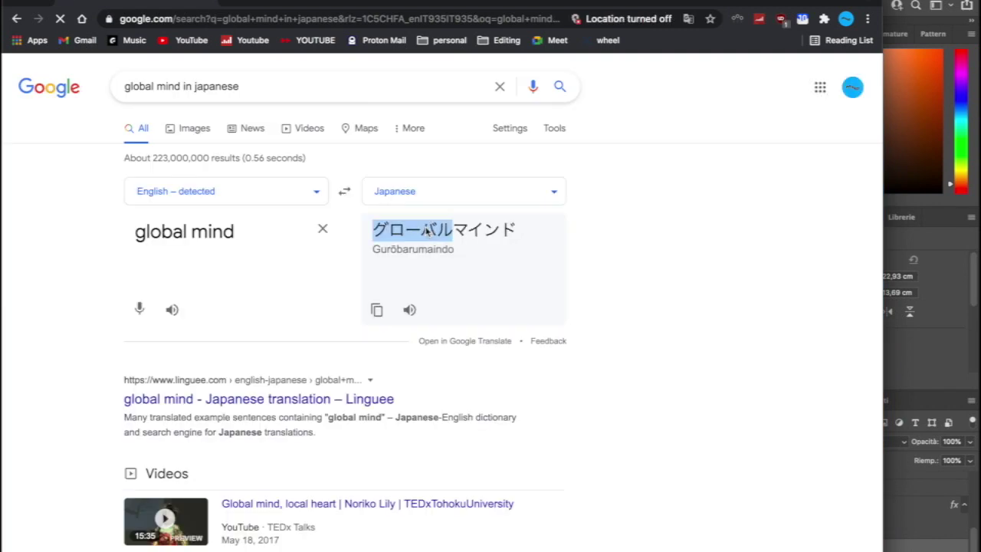
Translate only "mind" into Chinese (Simplified), copy the characters 头脑 and return to the Photoshop poster.
key("BackSpace")
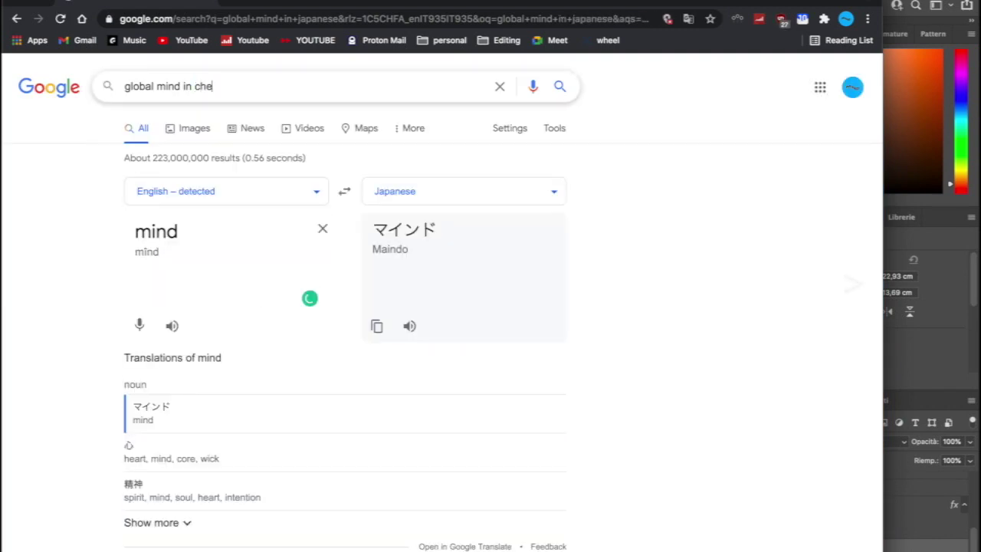
key("BackSpace")
left_click(417, 198)
type("ch")
left_click(215, 225)
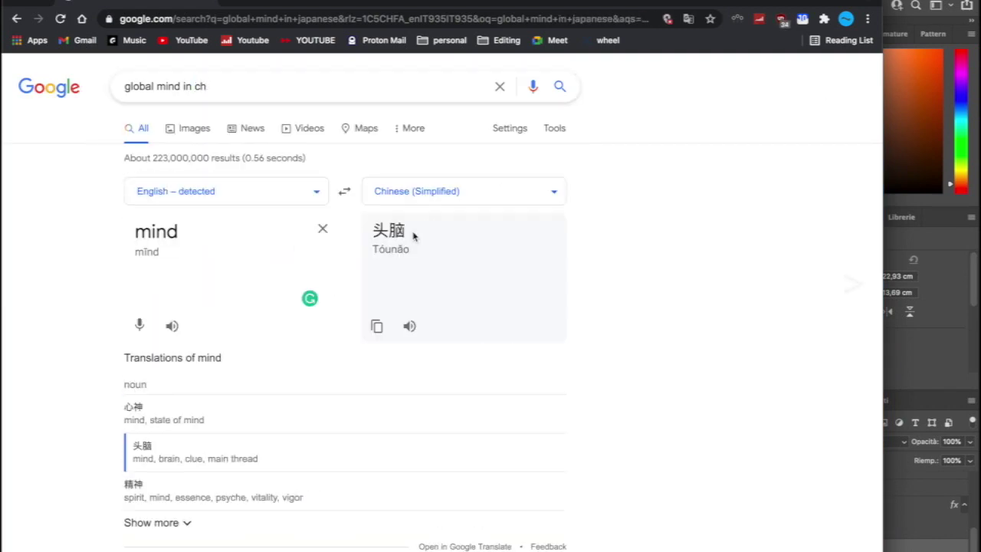
left_click_drag(338, 0, 338, 464)
left_click(444, 335)
left_click(58, 327)
left_click(524, 115)
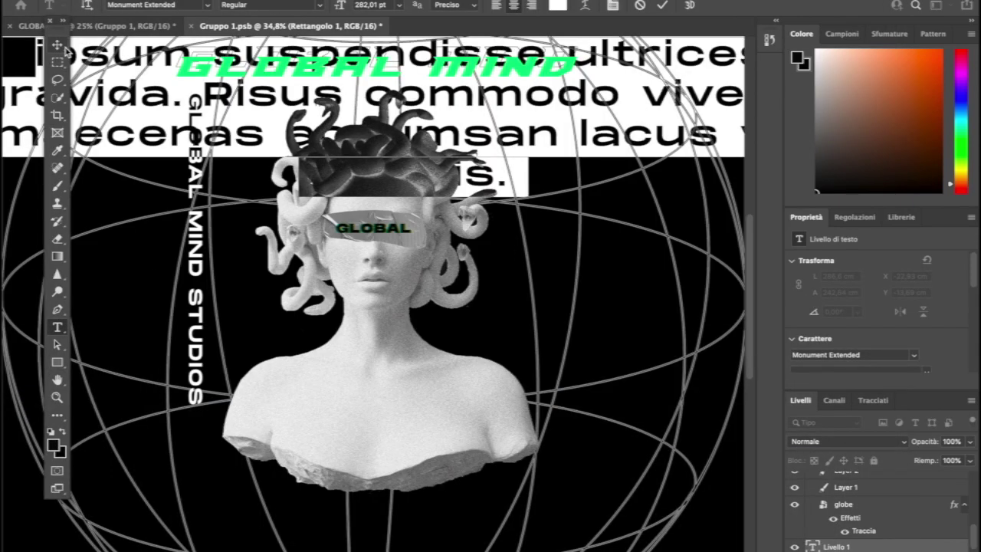
left_click(57, 45)
key("Escape")
key("v")
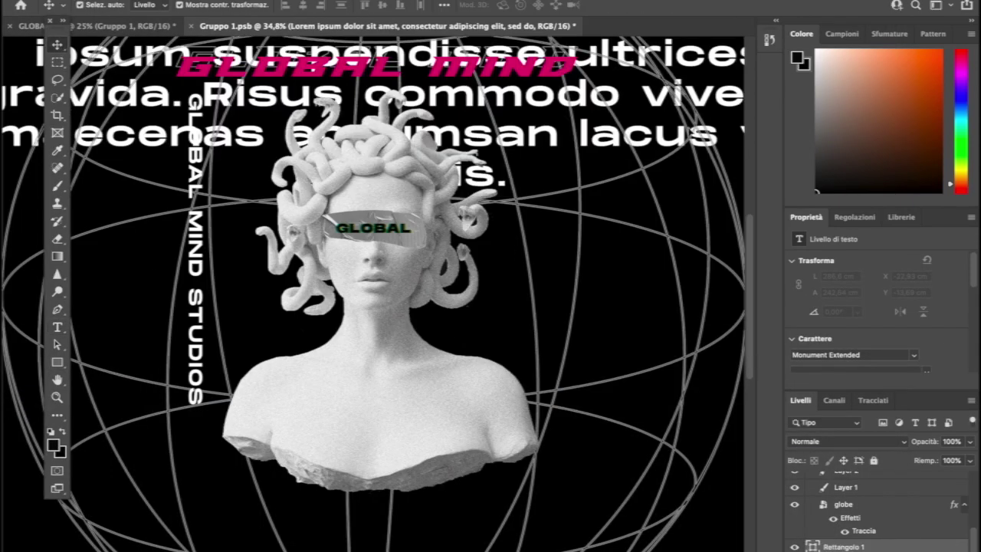
key("Delete")
Lock the background rectangle layer and add the text 头脑 over the lower part of the bust.
left_click(874, 460)
left_click_drag(196, 264, 196, 242)
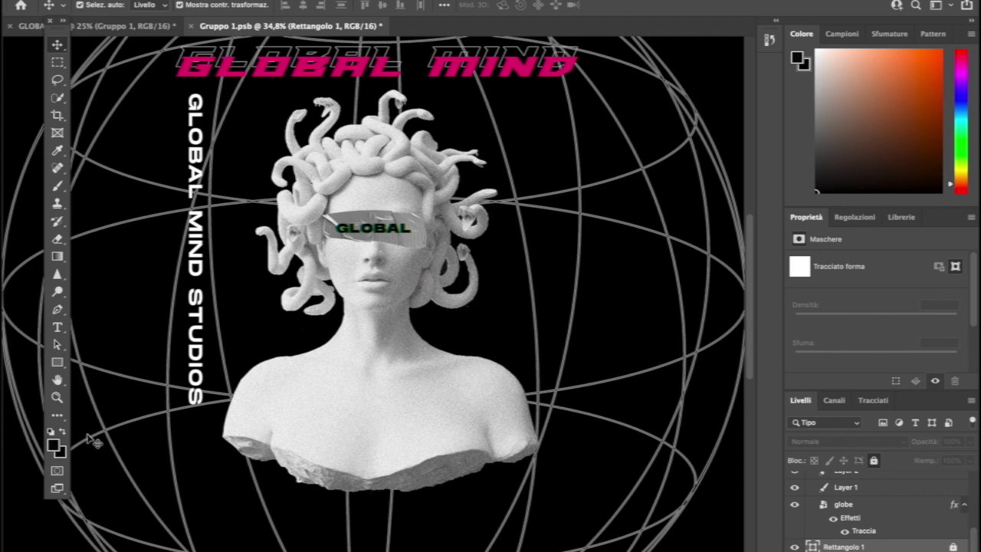
left_click(291, 417)
key("BackSpace")
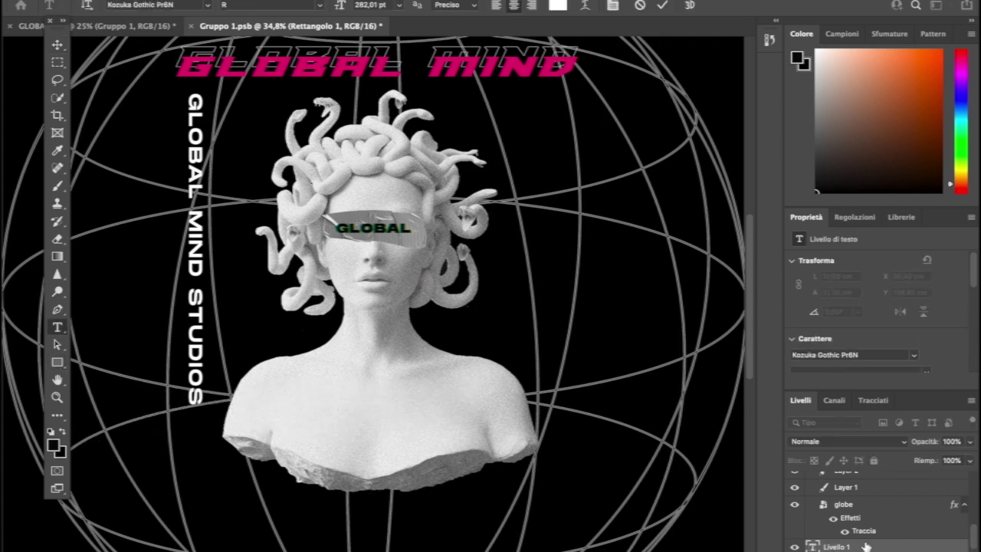
Move the 头脑 text layer to the top of the layer stack, above Gruppo 1.
left_click_drag(836, 547, 837, 479)
scroll(850, 499, "up", 2)
left_click_drag(856, 530, 843, 463)
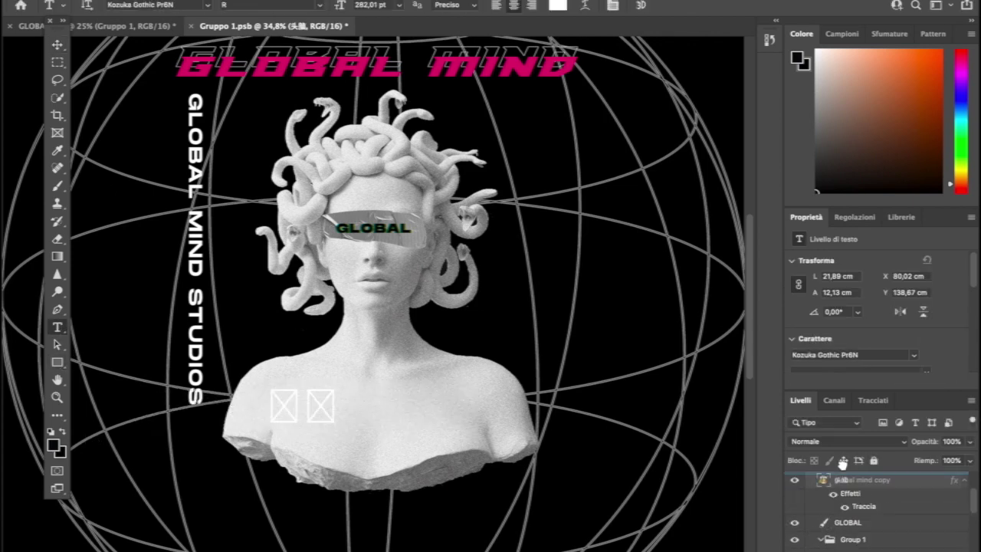
Set the 头脑 text's font to Arial Unicode MS.
double_click(305, 414)
left_click(208, 6)
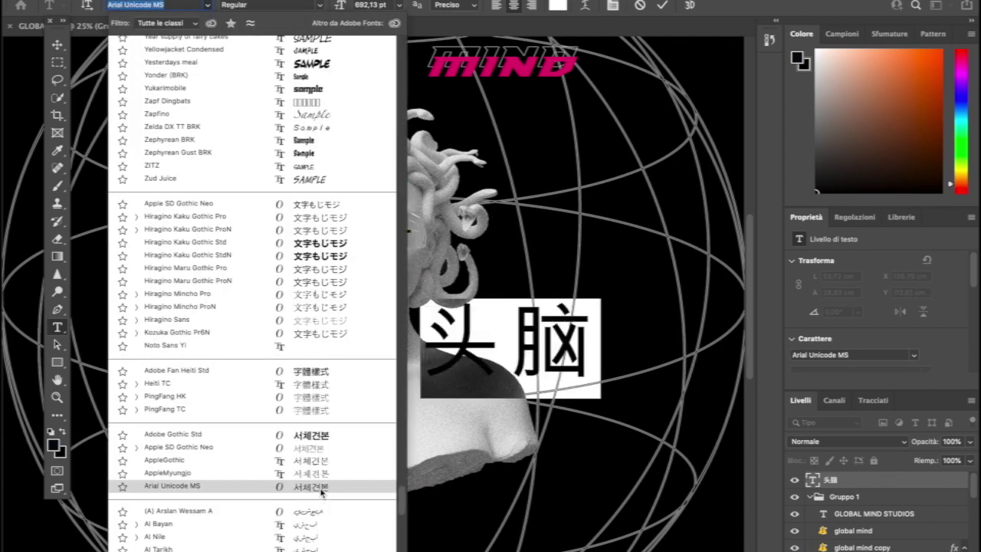
left_click(321, 488)
left_click(321, 5)
Place the 头脑 text below the bust's left shoulder and reduce it to about 402 pt.
left_click(58, 46)
left_click_drag(477, 369, 211, 506)
left_click(330, 515)
Recolour the 头脑 text with the magenta #d10971 sampled from the GLOBAL MIND title.
left_click(561, 6)
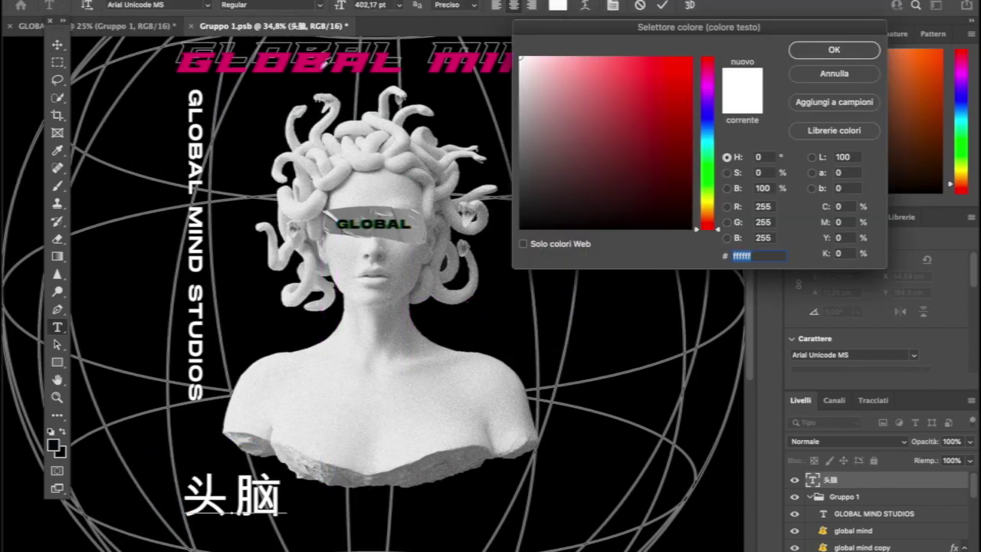
left_click(320, 67)
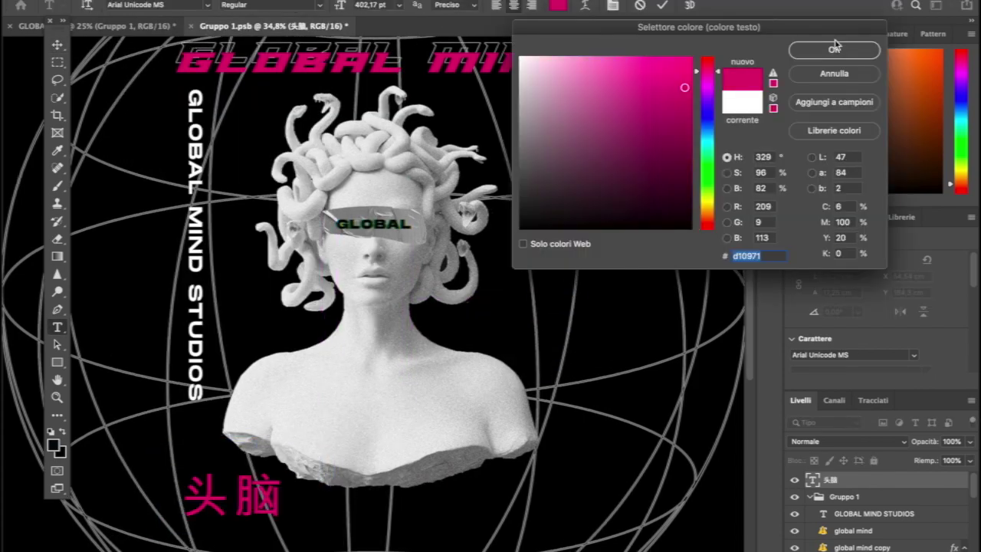
left_click(836, 46)
left_click(57, 44)
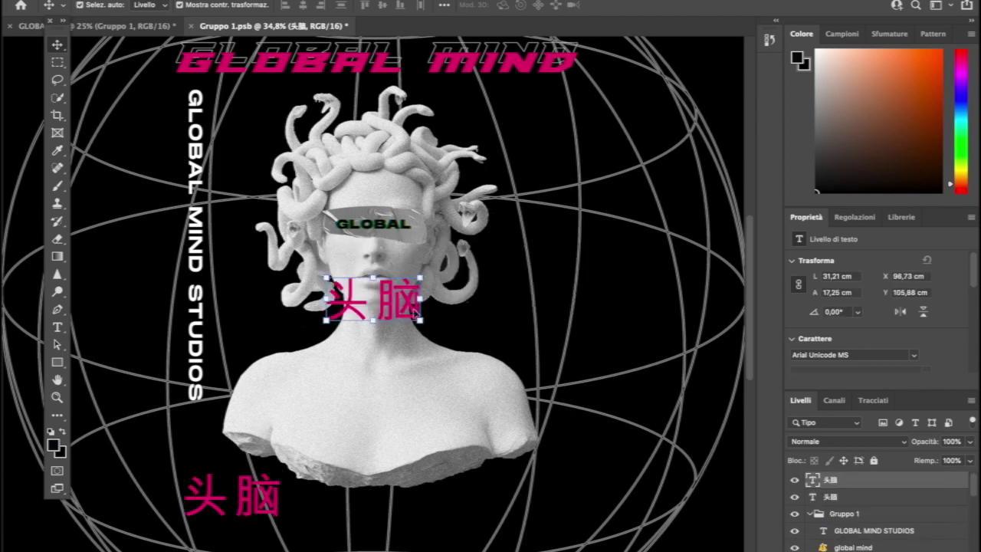
Recolour the duplicate 头脑 text white and place it slightly offset behind the magenta 头脑 below the bust.
double_click(414, 312)
left_click(559, 6)
left_click(522, 58)
left_click(835, 49)
left_click(58, 45)
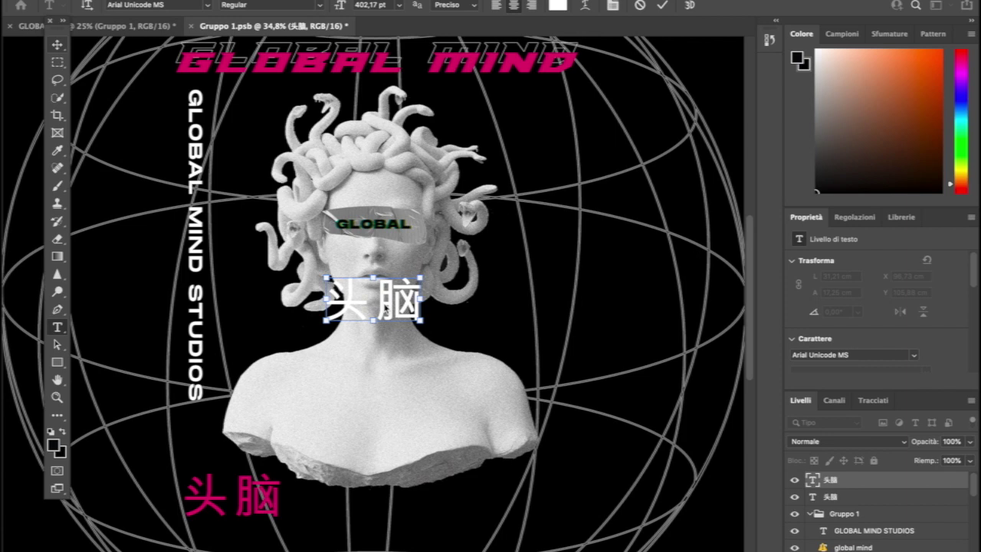
left_click_drag(386, 308, 238, 506)
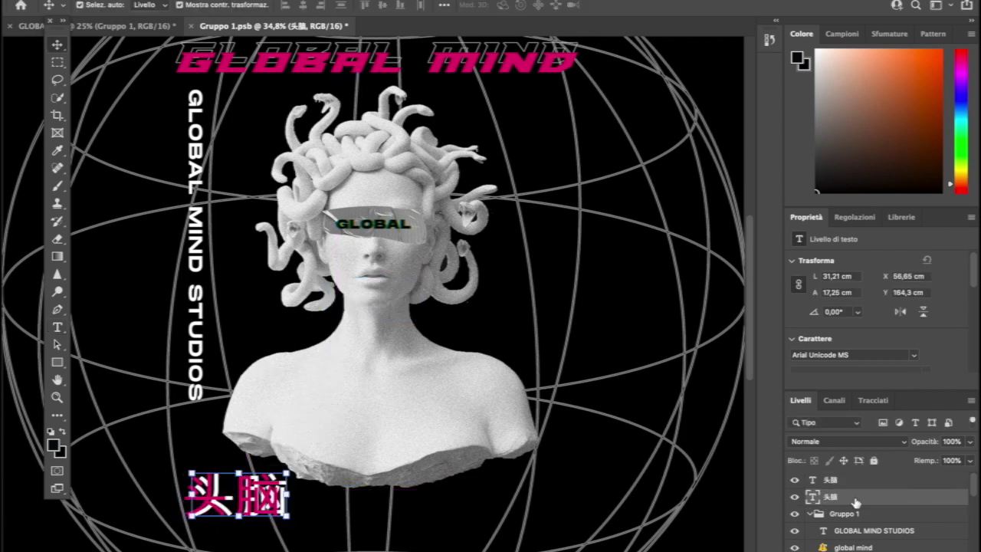
Turn the white 头脑 copy into an unfilled outline with a 1 px white stroke, centred at 100% opacity.
double_click(856, 502)
left_click(232, 212)
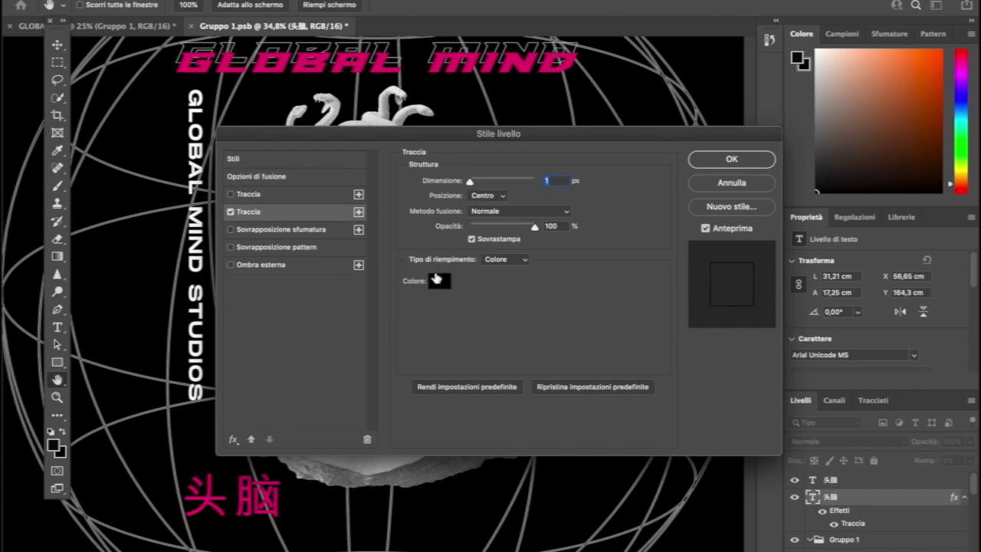
left_click(436, 278)
left_click(521, 57)
left_click(841, 50)
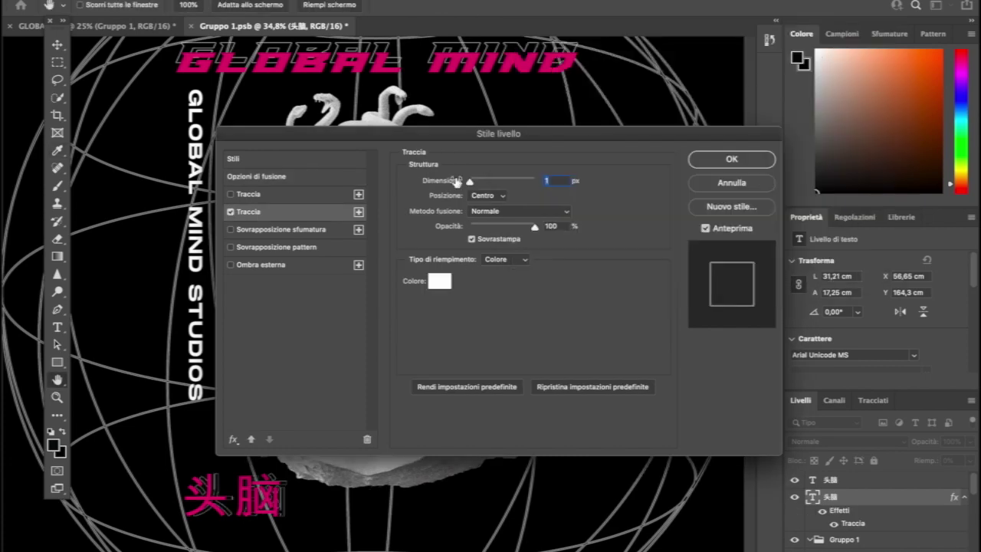
left_click(732, 159)
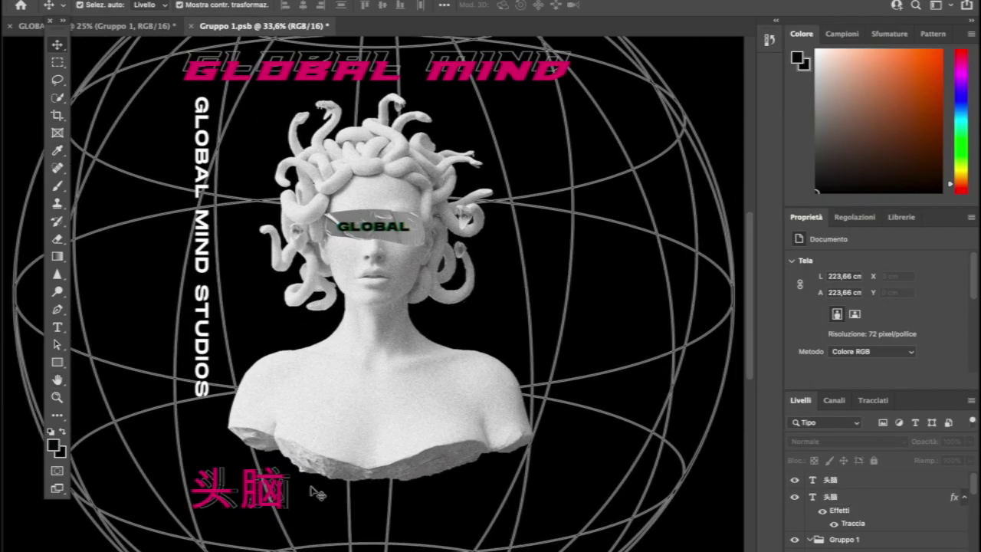
Switch to the browser, search Google for "meduza origin" and copy the Britannica result's opening sentence about Medusa.
left_click(262, 521)
left_click(510, 105)
type("meduza origi")
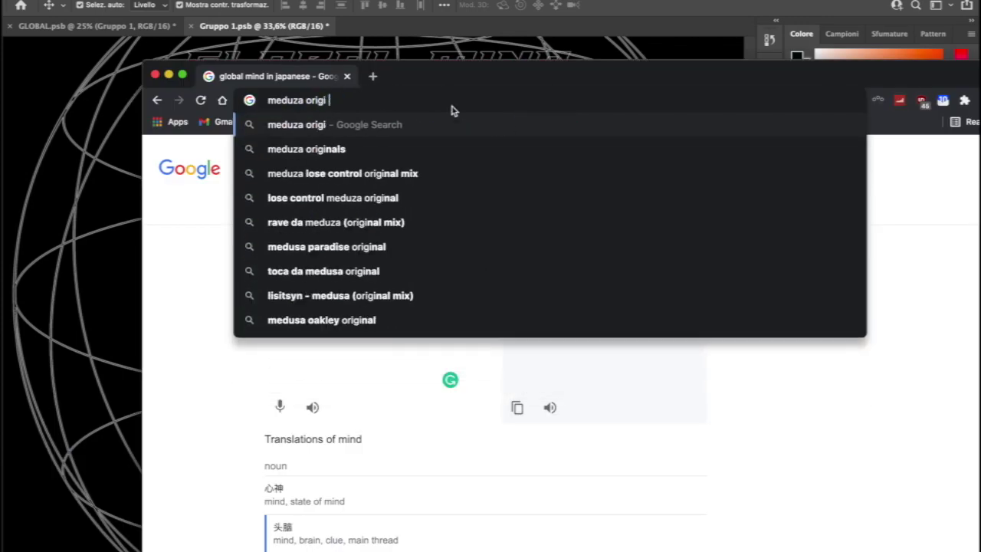
type("n")
key("Return")
scroll(385, 335, "down", 2)
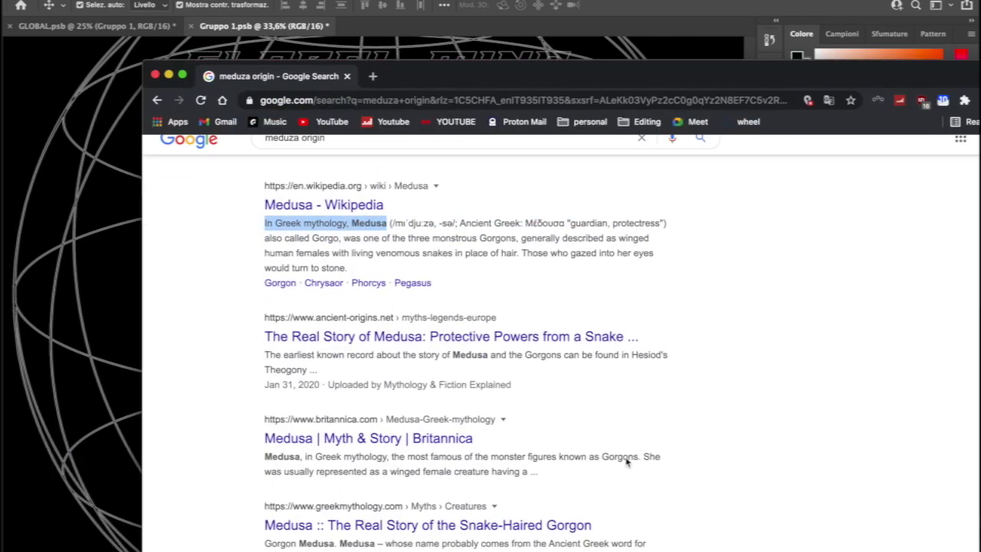
left_click_drag(265, 458, 645, 459)
Back in Photoshop, use a rectangle about 2489 × 938 px across the chest as a text frame for the copied Medusa sentence, removing the rectangle layer.
left_click(84, 353)
left_click(58, 362)
mouse_move(241, 363)
left_mouse_down()
mouse_move(457, 460)
mouse_move(524, 470)
left_mouse_up()
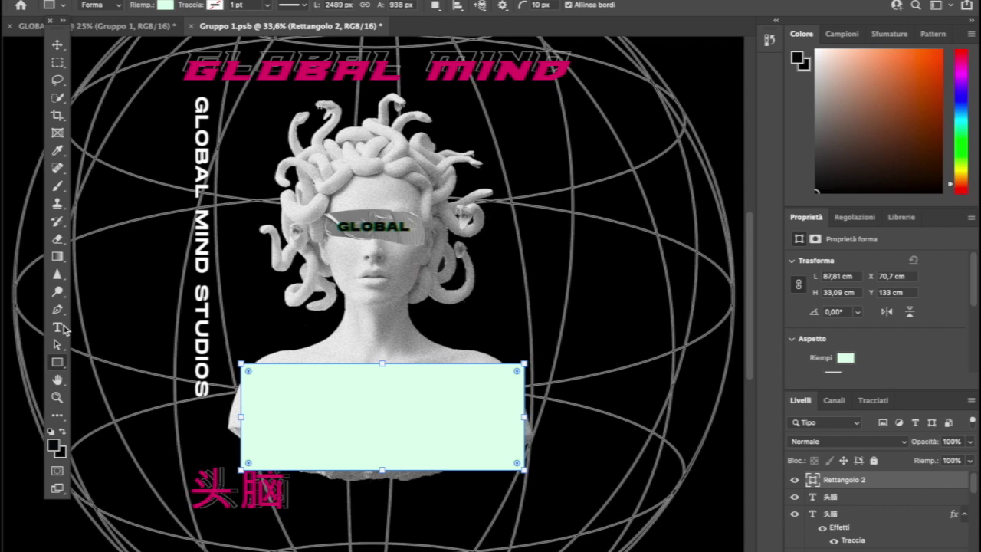
left_click(58, 328)
left_click(347, 410)
left_click(824, 500)
key("Delete")
double_click(383, 416)
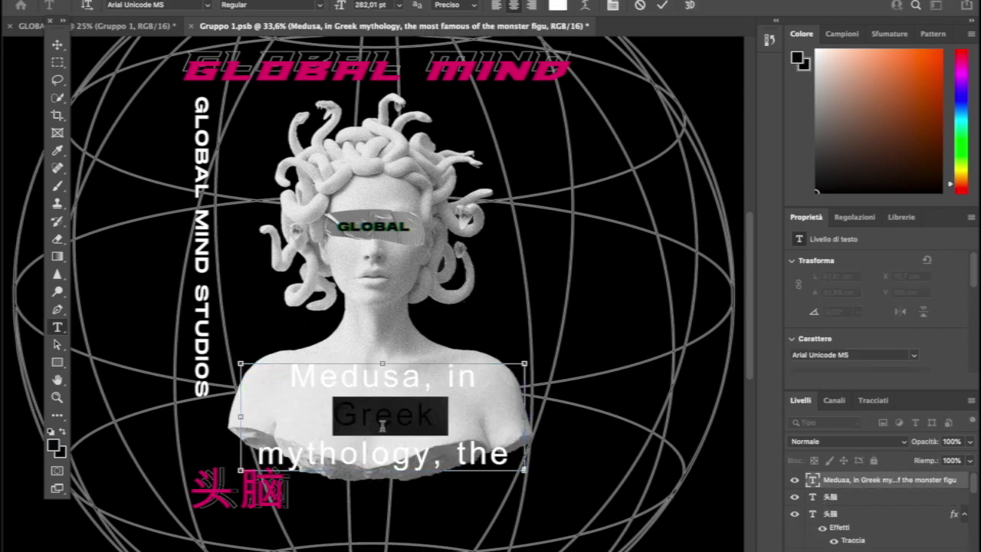
Set the Medusa paragraph in Monument Extended Regular at 100 pt and enlarge its text box to fit the full sentence.
left_click_drag(291, 377, 502, 495)
scroll(435, 410, "down", 2)
left_click(208, 5)
left_click(230, 72)
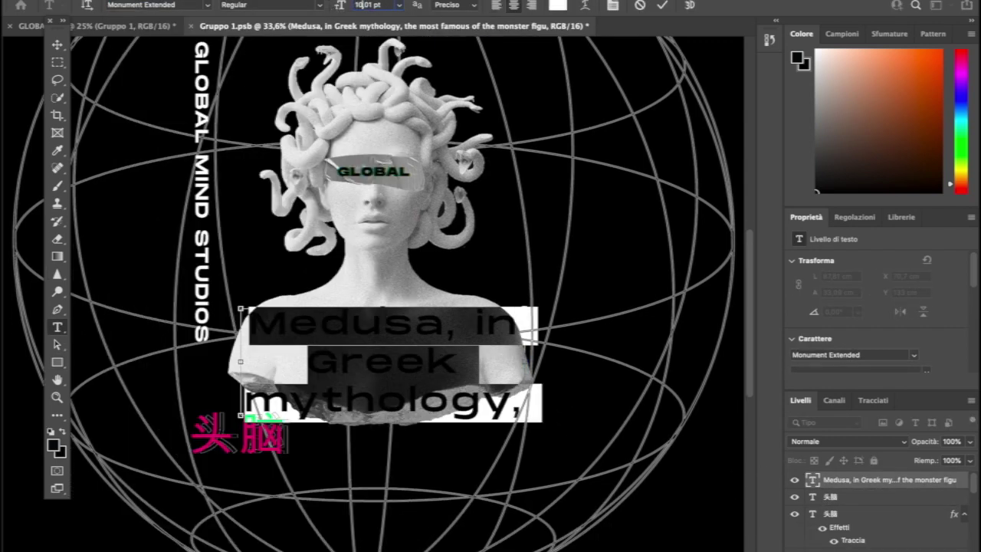
type("0")
left_click_drag(524, 416, 586, 511)
left_click_drag(578, 440, 253, 316)
left_click(208, 5)
left_click(243, 44)
left_click(376, 5)
type("100")
key("Return")
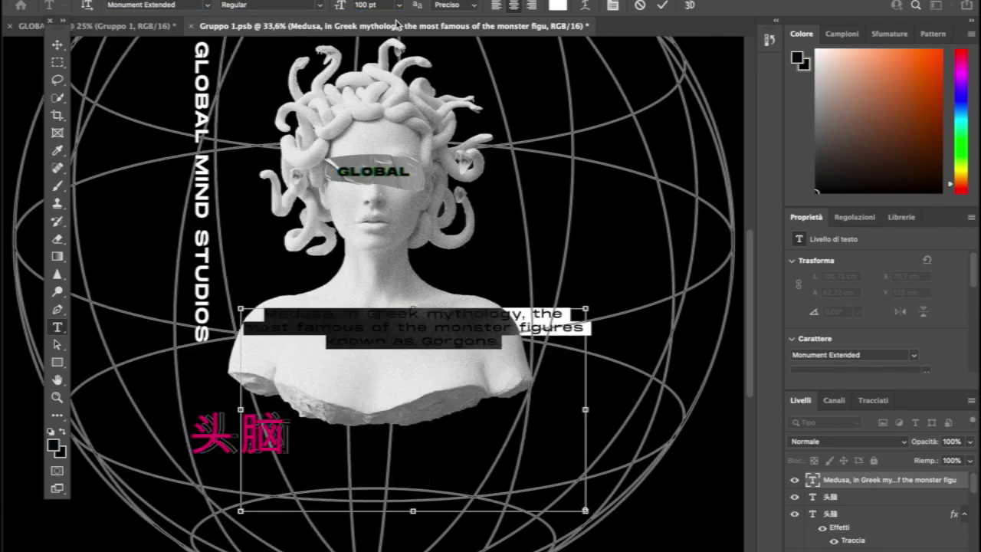
Left-align the Medusa paragraph and place it under the bust's broken edge, across from the magenta 头脑.
left_click(57, 44)
left_click_drag(414, 328, 360, 399)
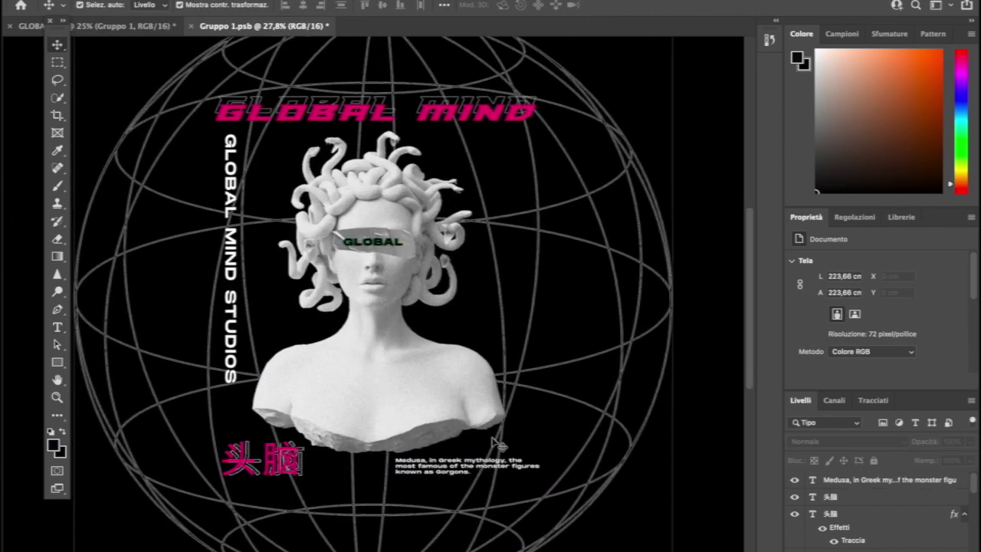
left_click_drag(535, 468, 519, 469)
left_click(664, 480)
scroll(517, 436, "up", 2)
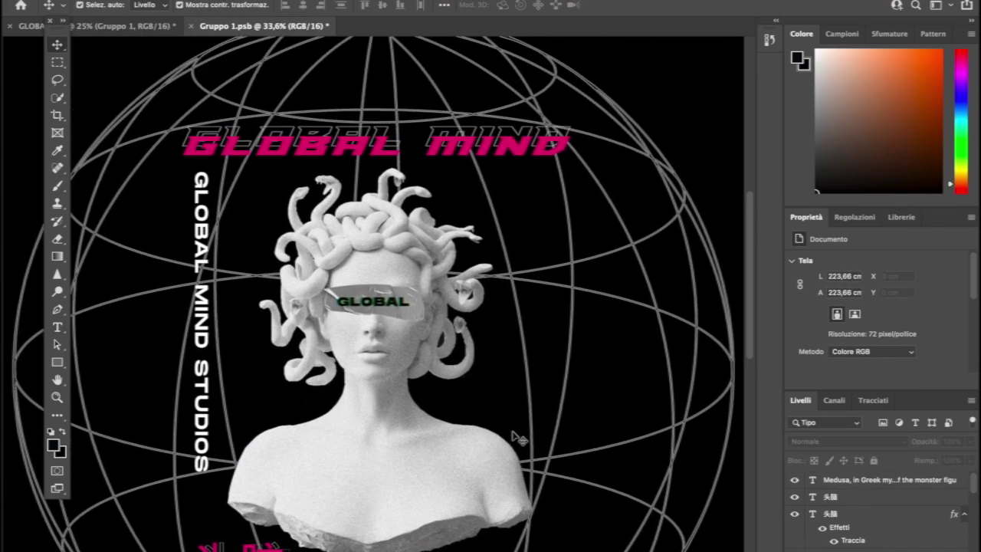
Convert Group 1, the coloured glitch behind the GLOBAL lettering on the tape, to a smart object.
left_click(373, 302)
scroll(373, 302, "down", 1)
scroll(813, 543, "down", 2)
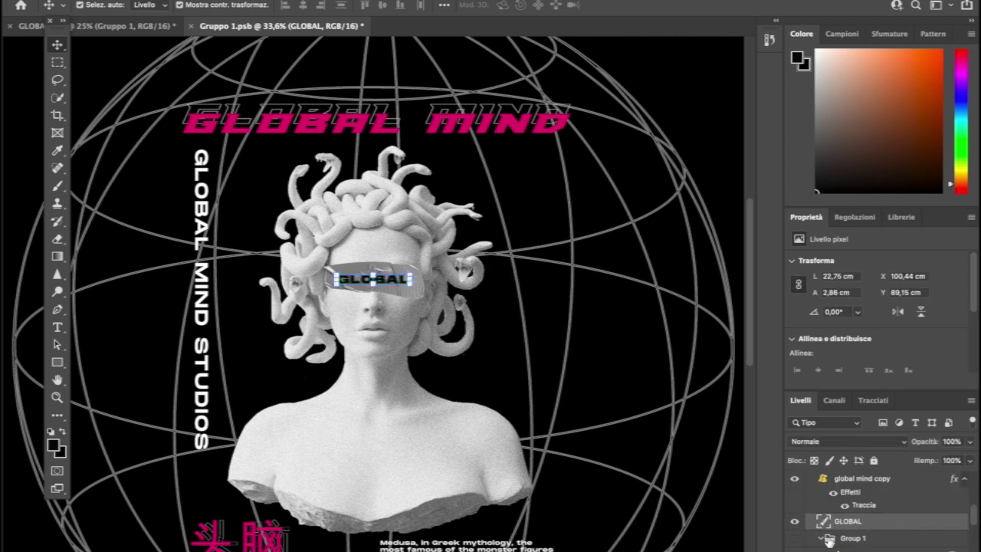
left_click(822, 539)
scroll(835, 540, "down", 3)
left_click(822, 500)
left_click(864, 519)
left_click(821, 500)
left_click(846, 504)
Try a Hue/Saturation adjustment on the Group 1 smart object with the hue at -180.
key("super+u")
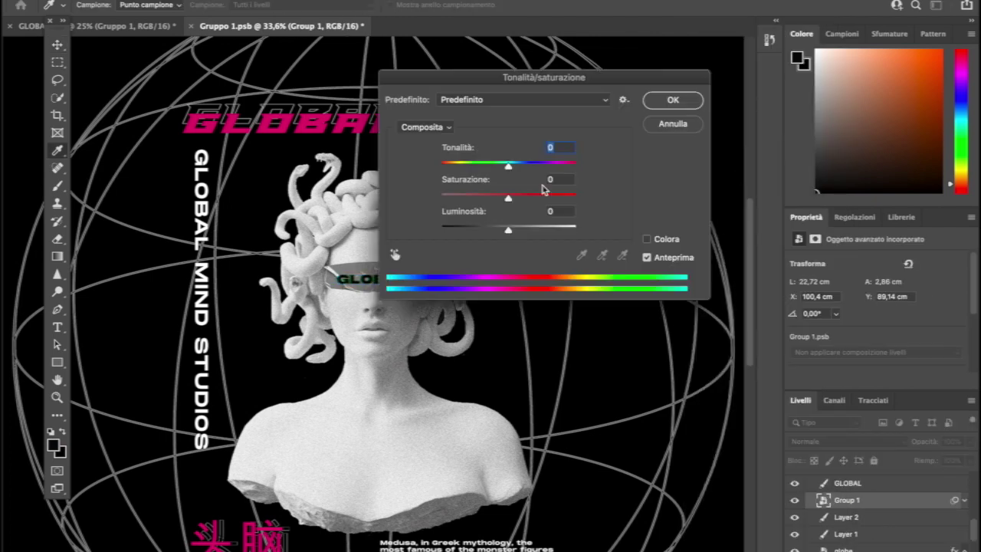
left_click_drag(460, 80, 537, 74)
left_click_drag(586, 161, 518, 160)
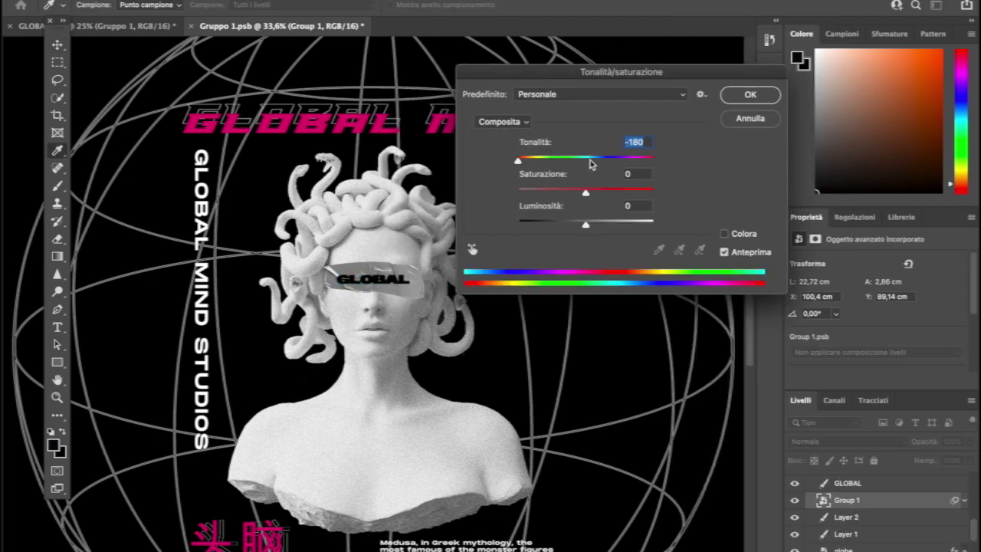
left_click(759, 120)
Delete the Group 1 glitch layer so that only the black GLOBAL lettering stays on the tape.
key("Delete")
left_click(849, 503)
left_click(525, 309)
scroll(373, 296, "up", 4)
left_click(370, 270)
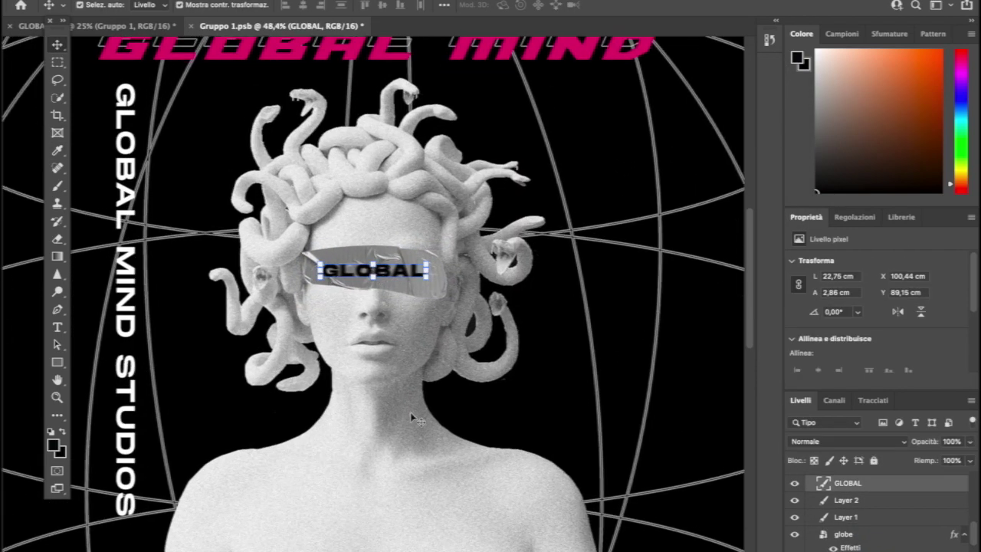
scroll(418, 420, "down", 2)
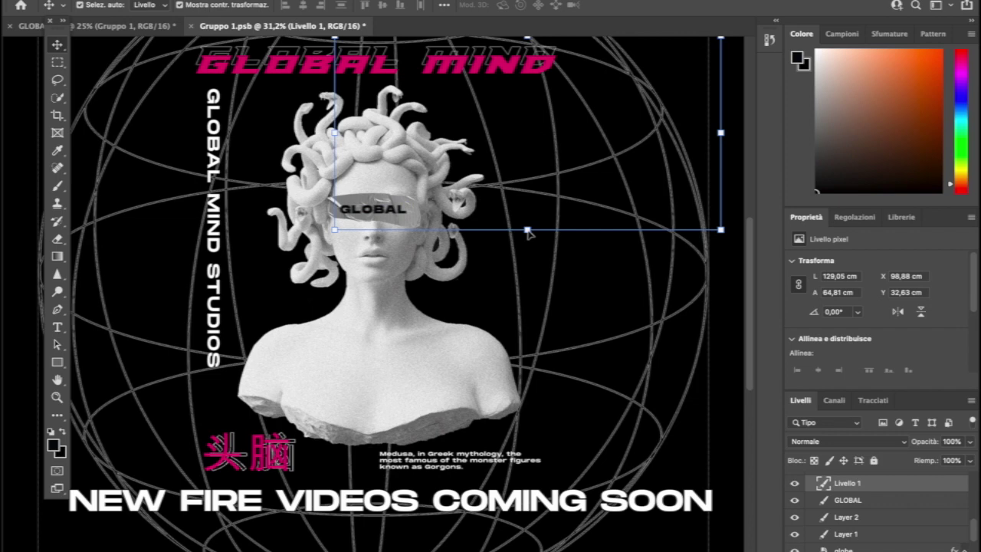
Scale the barcode to about 14%, rotate it -90° and place it below the end of the GLOBAL MIND title.
left_click_drag(532, 235, 527, 46)
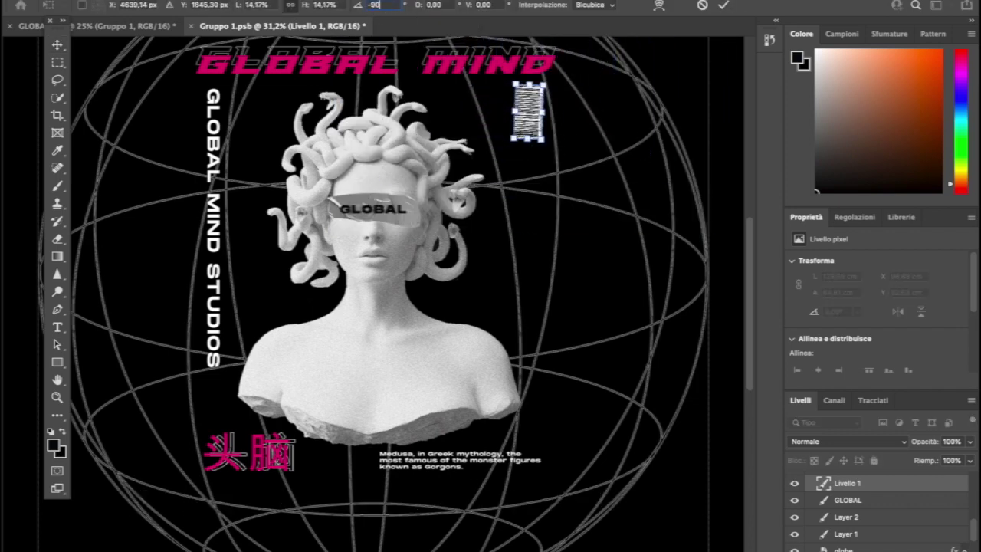
left_click(716, 103)
left_click(715, 103)
mouse_move(529, 113)
left_mouse_down()
mouse_move(541, 137)
mouse_move(535, 116)
left_mouse_up()
left_click(711, 129)
scroll(600, 197, "down", 1)
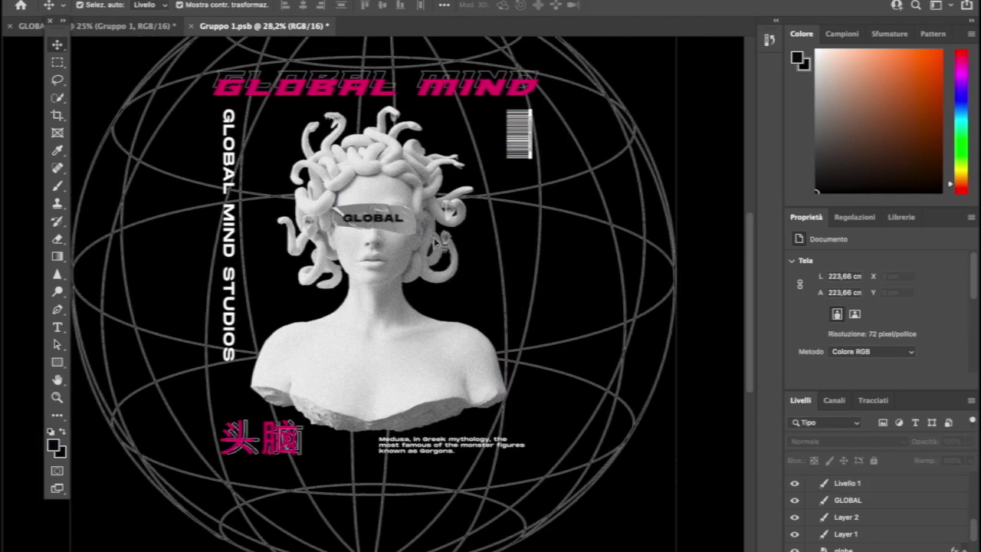
scroll(442, 245, "up", 4)
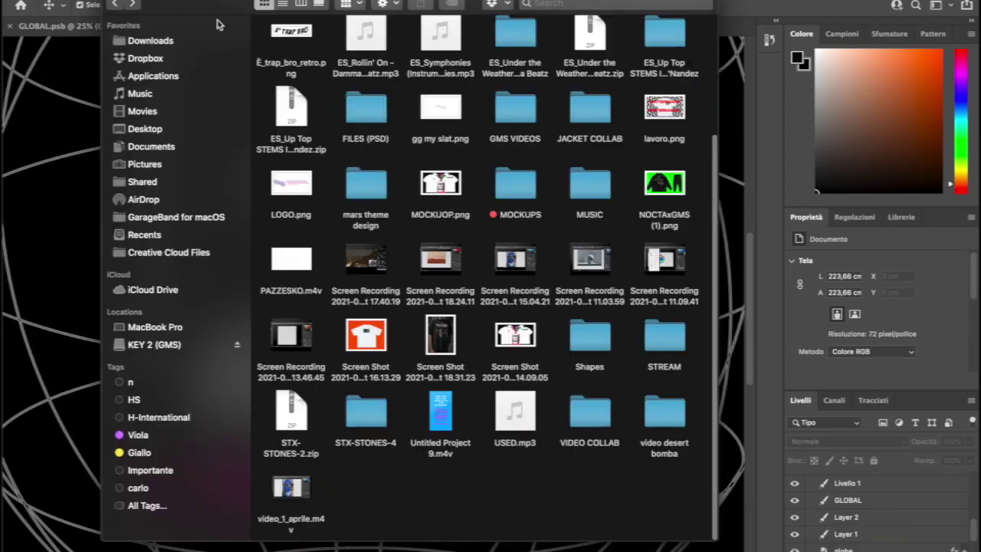